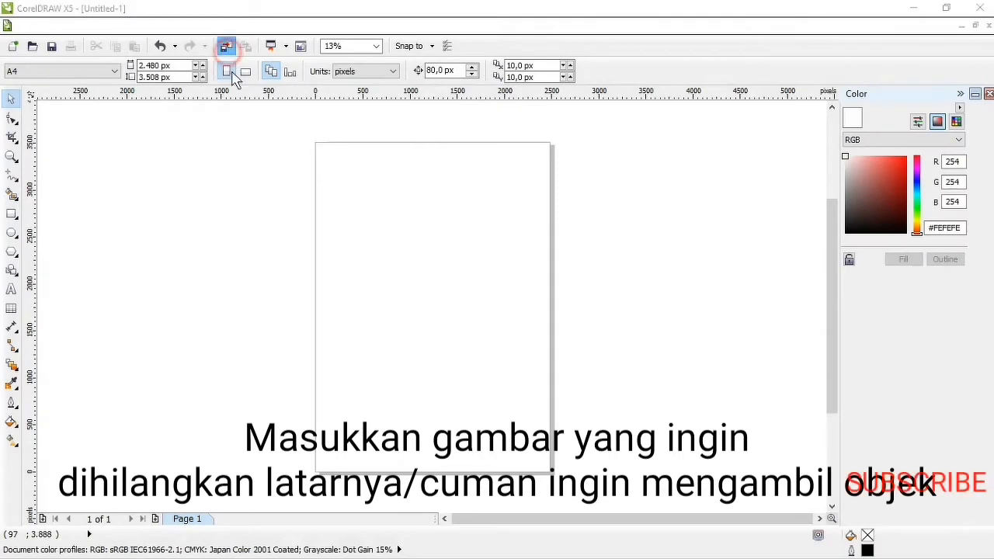
# Import images.jpg from the zzzz folder and place it across the page at about 4098 by 2722 px.
pyautogui.scroll(-3, 573, 270)
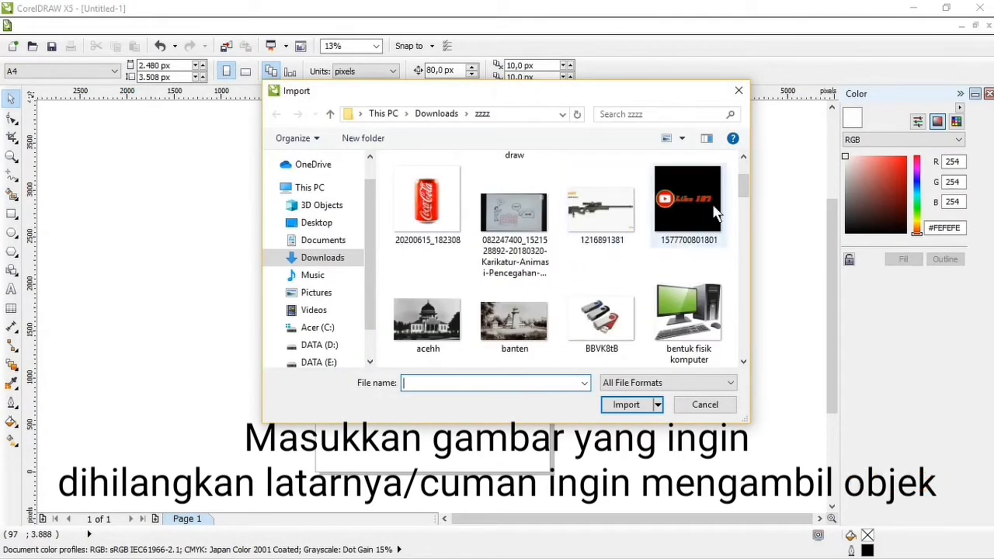
pyautogui.moveTo(741, 190); pyautogui.dragTo(743, 256)
pyautogui.click(491, 303)
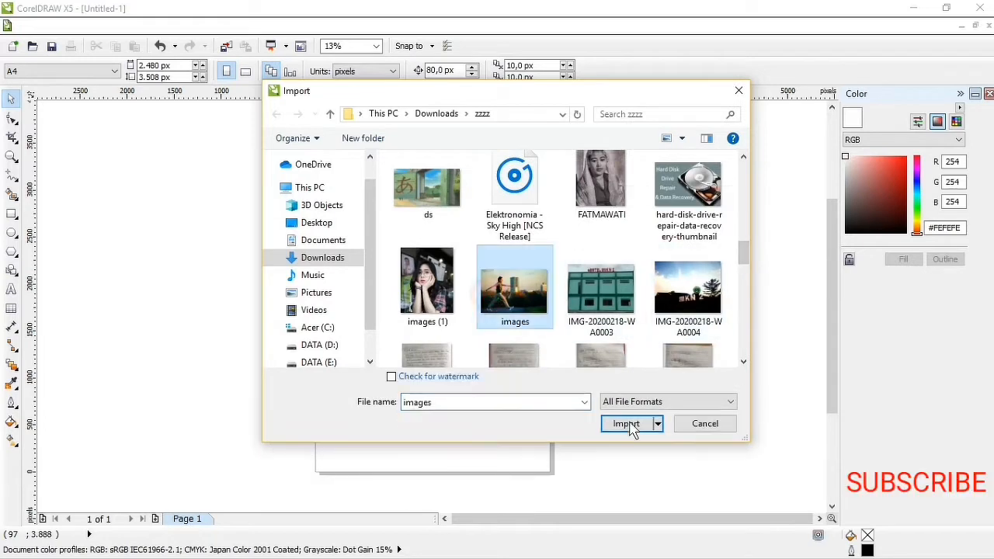
pyautogui.click(632, 425)
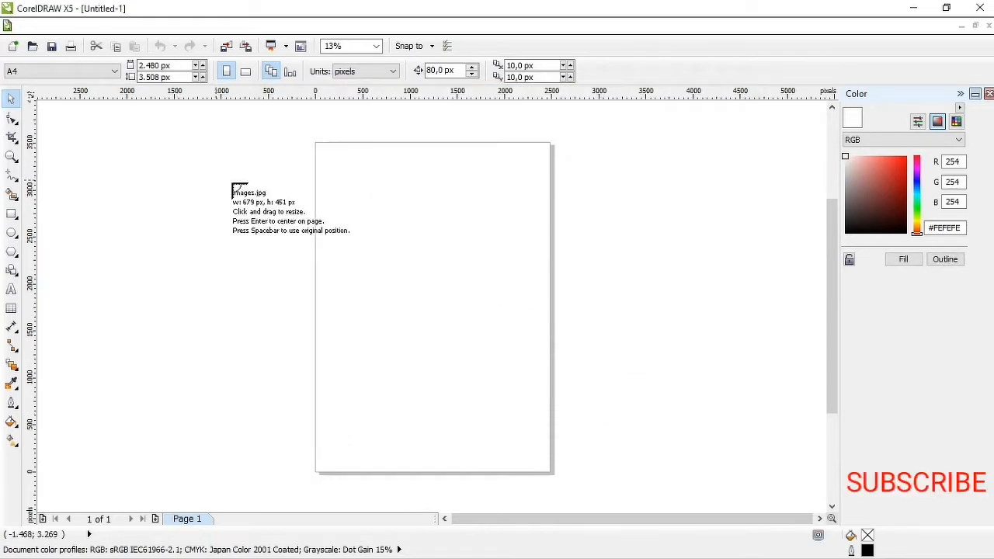
pyautogui.moveTo(265, 183); pyautogui.dragTo(647, 491)
# Draw a 3-Point Curve along the upper edge of the rear shoe, from the trouser hem toward the toe.
pyautogui.scroll(4, 329, 416)
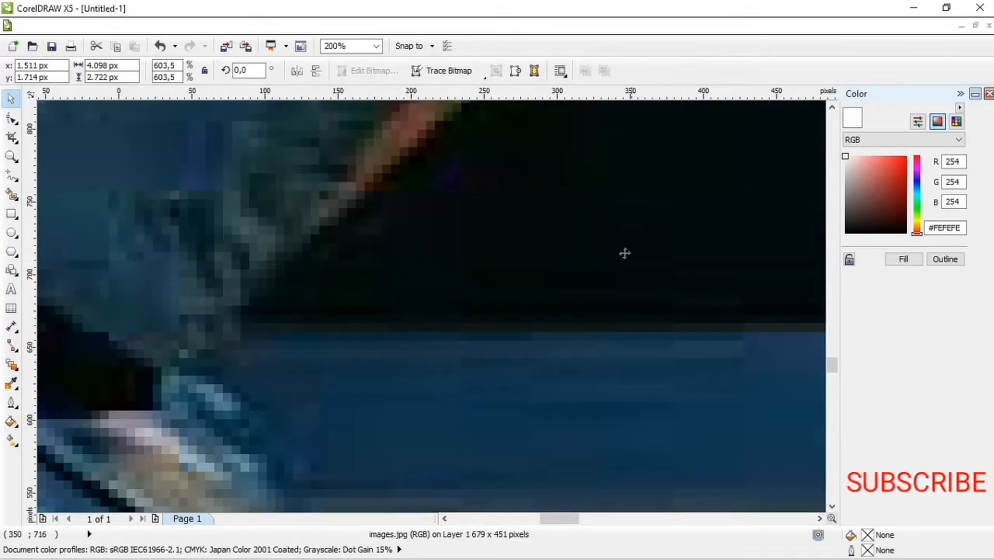
pyautogui.scroll(-2, 624, 253)
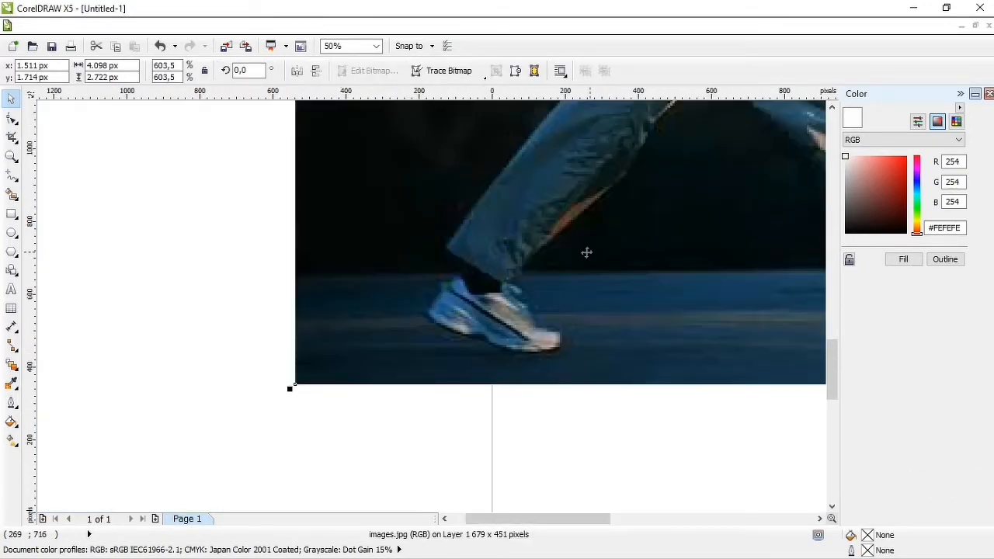
pyautogui.click(16, 178)
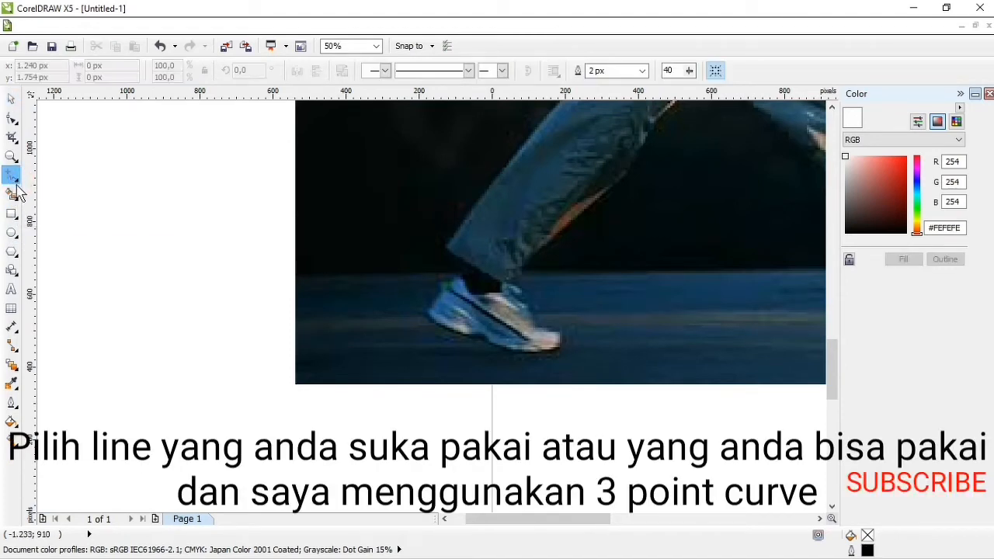
pyautogui.click(15, 178)
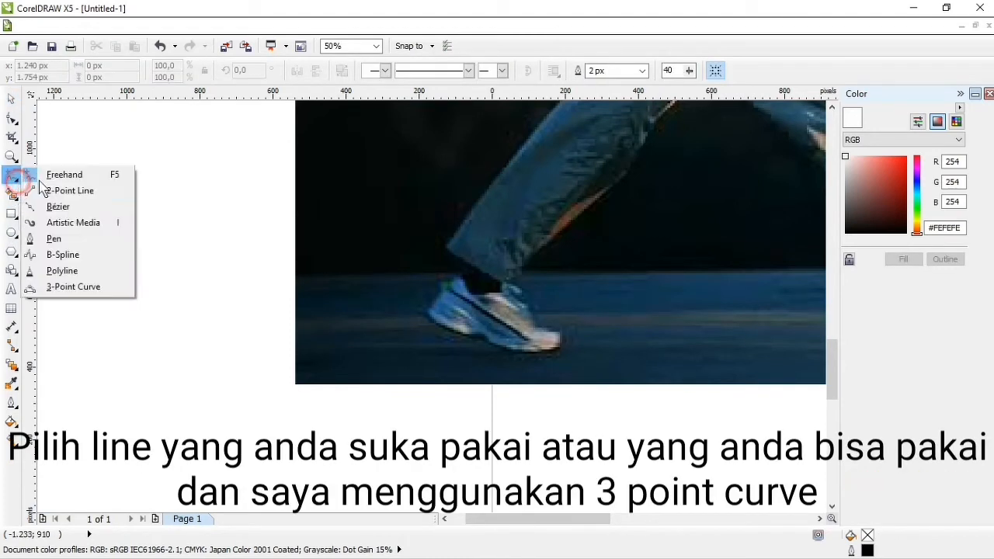
pyautogui.click(78, 286)
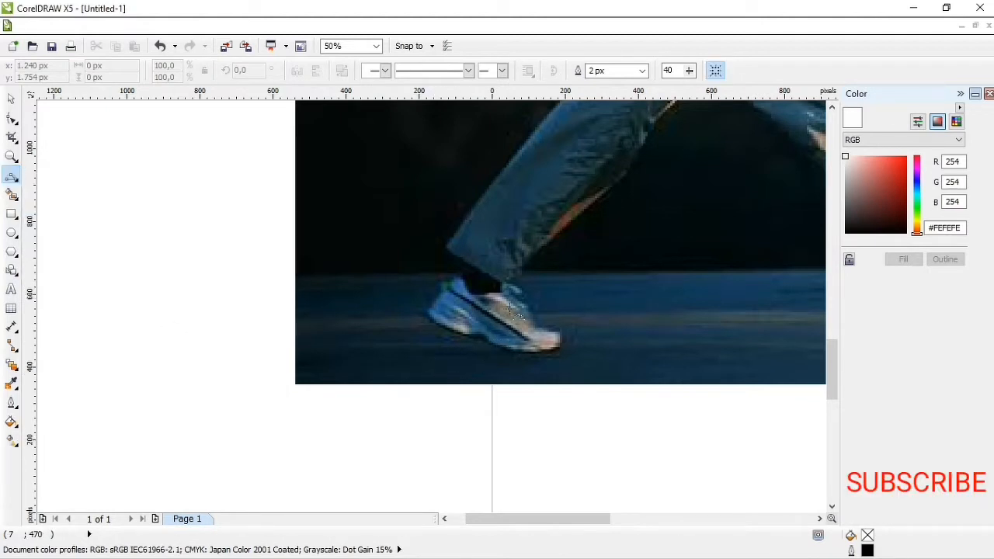
pyautogui.scroll(2, 516, 306)
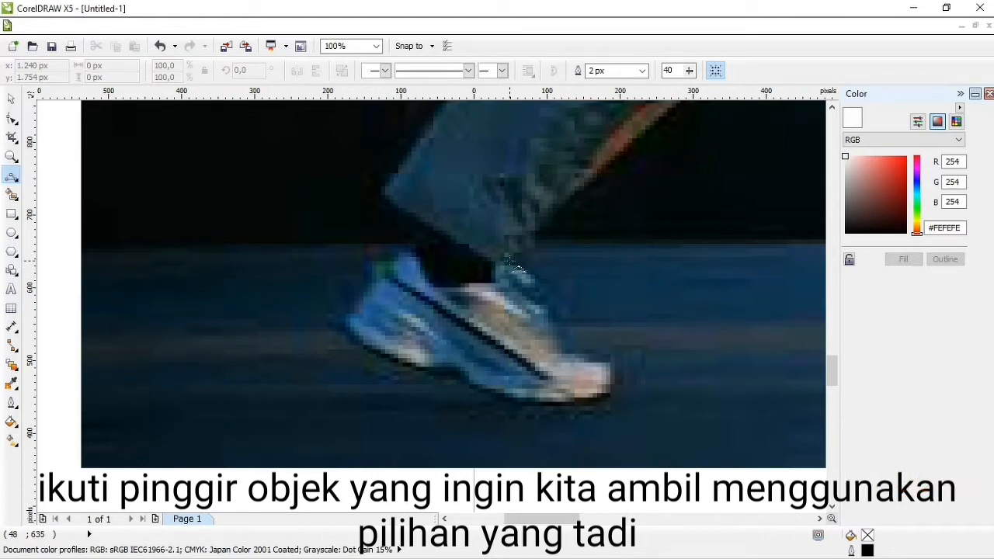
pyautogui.moveTo(512, 264); pyautogui.dragTo(565, 351)
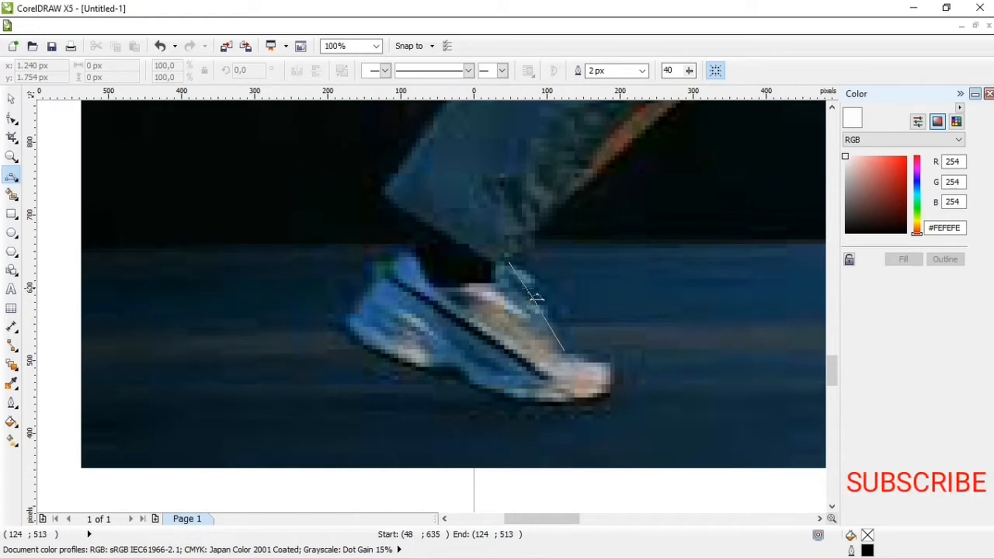
pyautogui.click(537, 299)
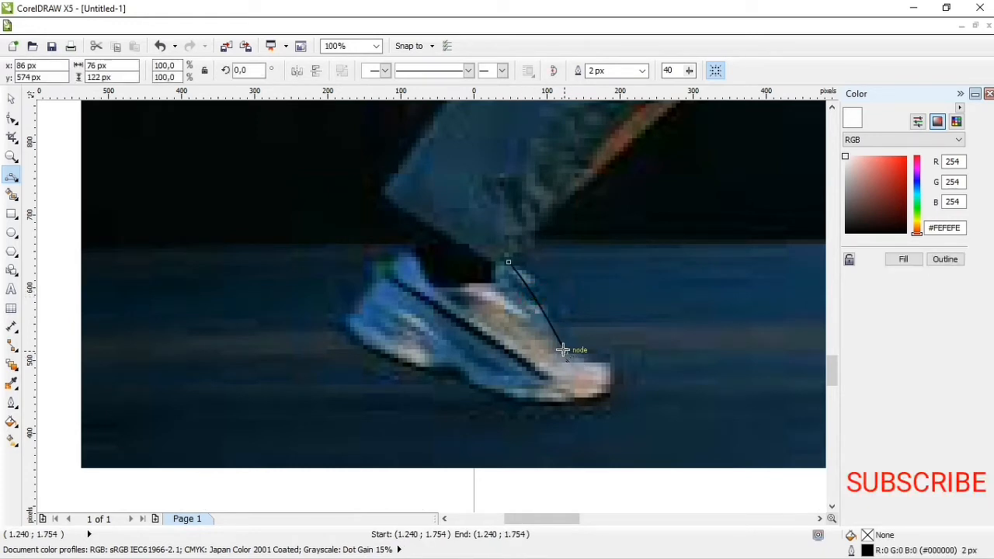
# Continue the outline around the rear shoe's toe, sole and heel, and up the ankle to the trouser hem.
pyautogui.moveTo(562, 350)
pyautogui.mouseDown()
pyautogui.moveTo(613, 363)
pyautogui.moveTo(597, 400)
pyautogui.moveTo(473, 385)
pyautogui.moveTo(365, 349)
pyautogui.moveTo(340, 326)
pyautogui.mouseUp()
pyautogui.click(612, 383)
pyautogui.click(530, 403)
pyautogui.click(458, 373)
pyautogui.click(425, 372)
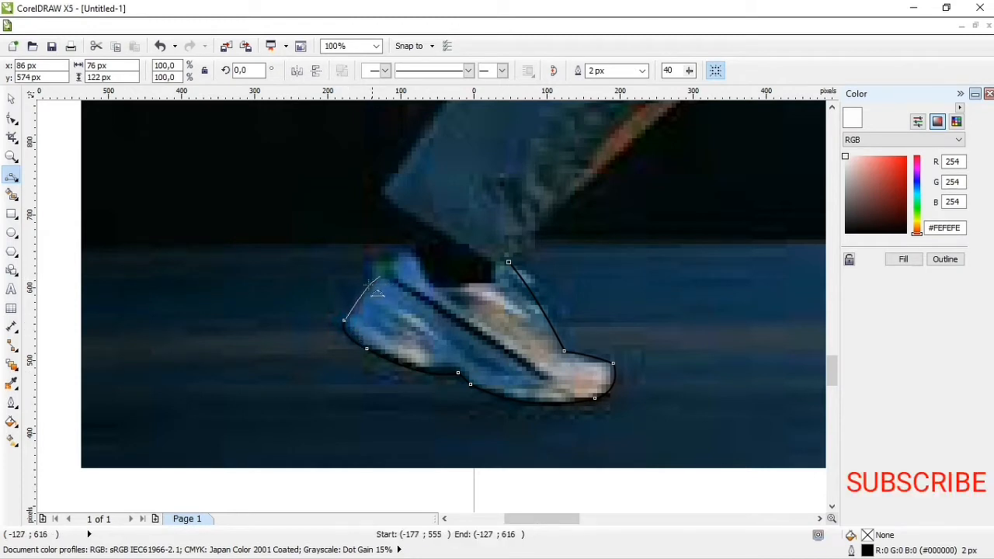
pyautogui.click(380, 275)
pyautogui.moveTo(388, 275); pyautogui.dragTo(418, 225)
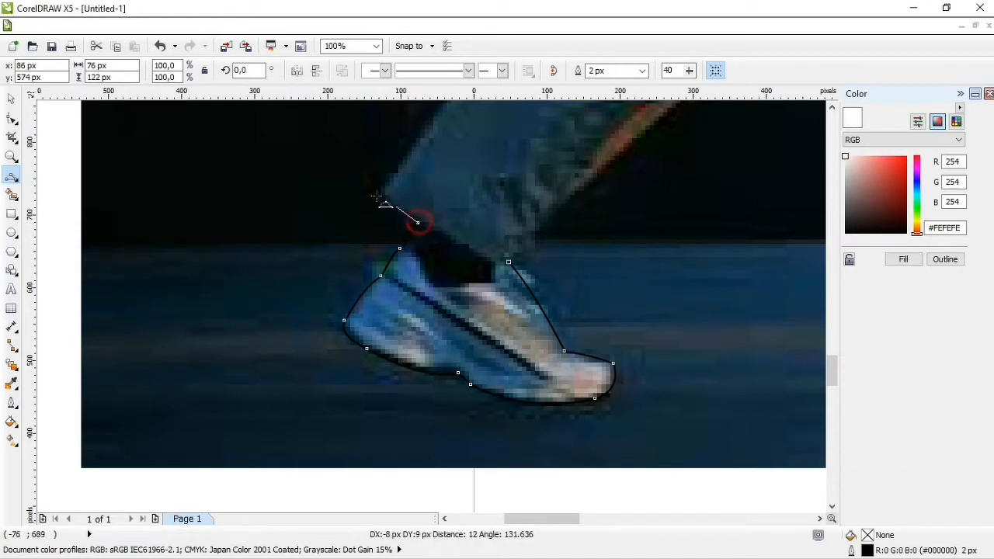
# Trace the back edge of the rear trouser leg from the hem up over the hip to the waist.
pyautogui.moveTo(380, 194); pyautogui.dragTo(695, 208)
pyautogui.click(474, 166)
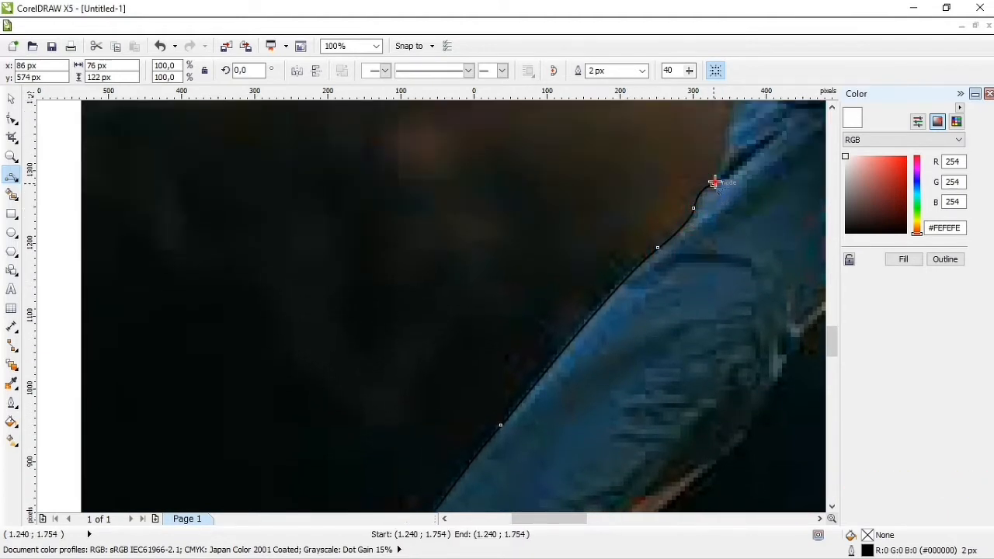
pyautogui.moveTo(714, 183); pyautogui.dragTo(734, 177)
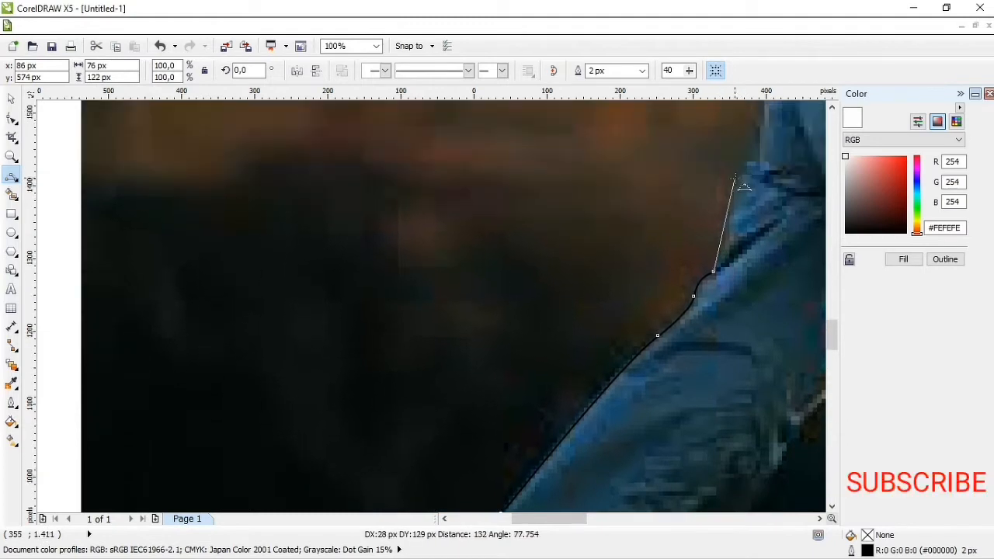
pyautogui.click(722, 254)
pyautogui.click(745, 169)
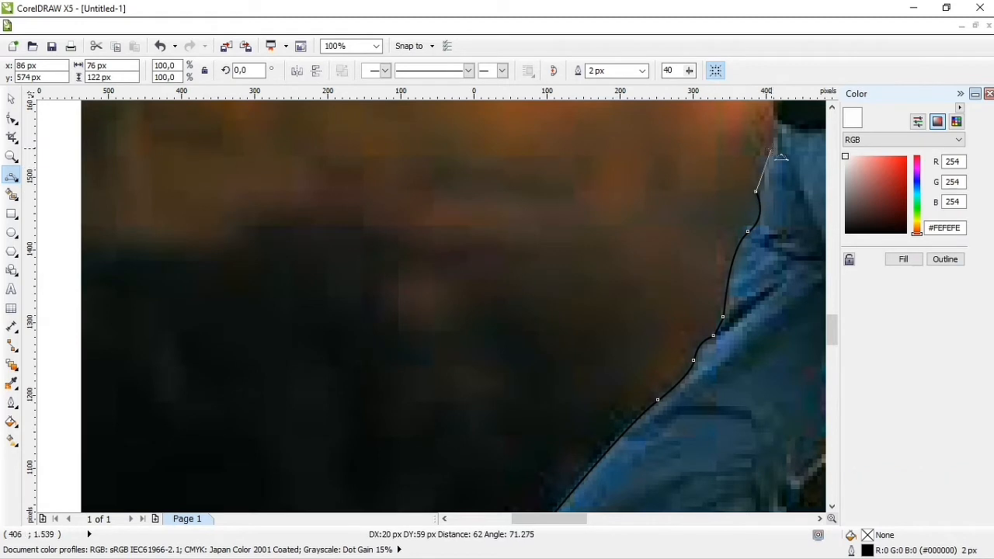
pyautogui.moveTo(780, 142); pyautogui.dragTo(776, 231)
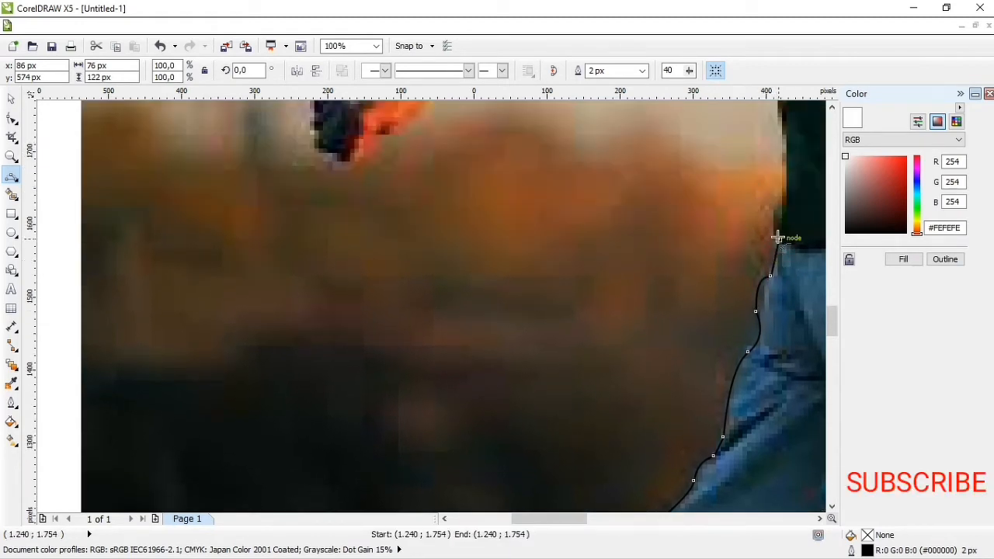
# Trace the back edge of the vest from the waist up to the armpit.
pyautogui.click(777, 236)
pyautogui.moveTo(782, 109); pyautogui.dragTo(795, 196)
pyautogui.click(786, 173)
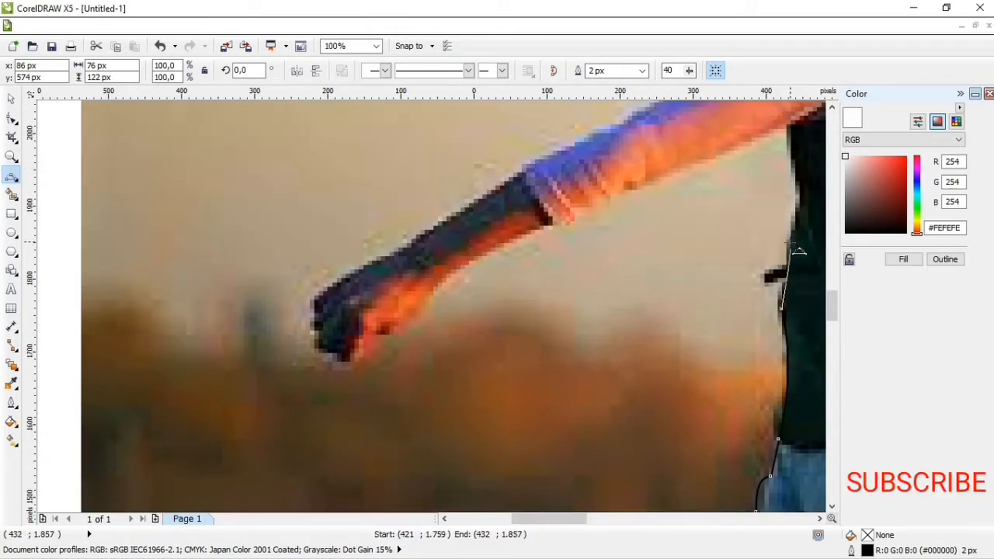
pyautogui.click(801, 190)
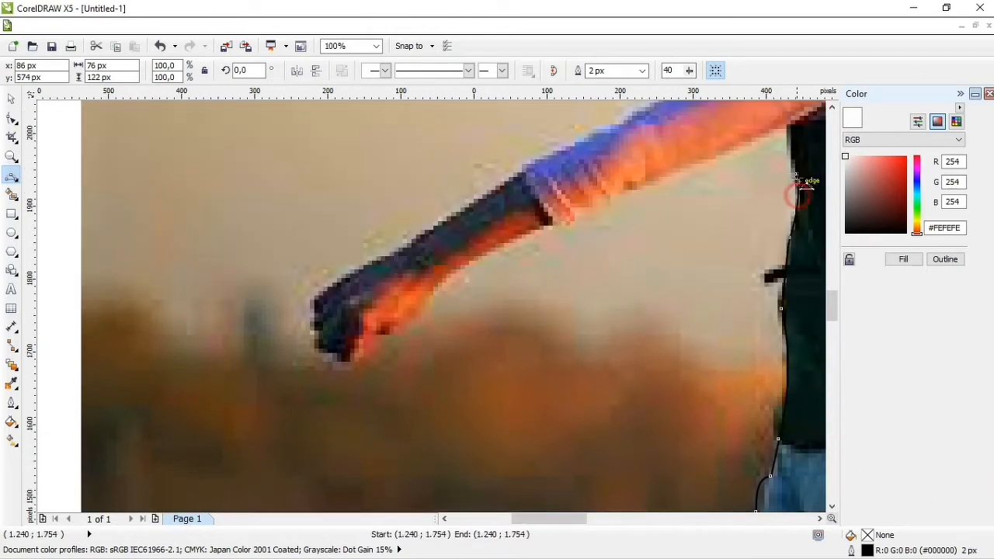
pyautogui.moveTo(795, 175); pyautogui.dragTo(793, 125)
pyautogui.click(794, 149)
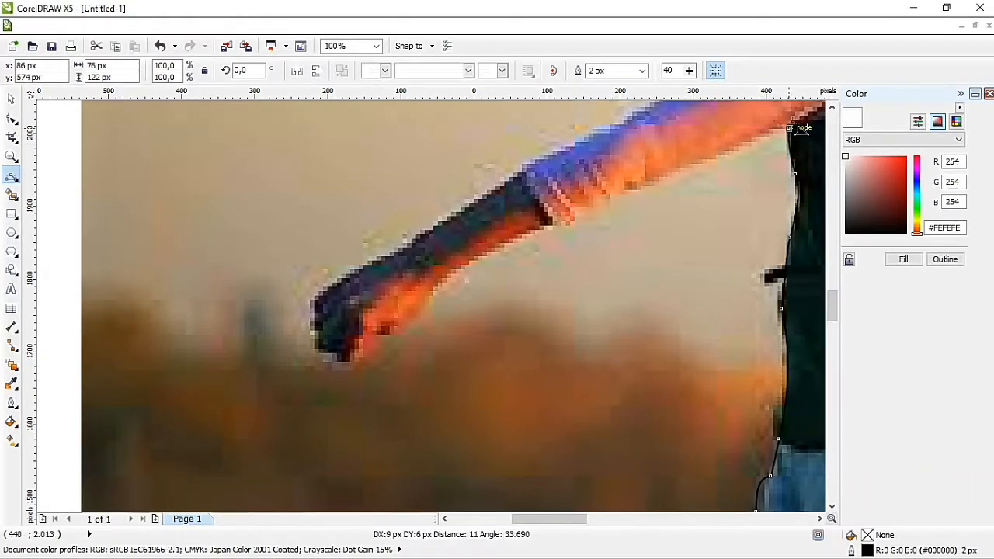
# Trace the underside of the rear arm from the armpit past the sleeve cuff to the hand.
pyautogui.click(648, 185)
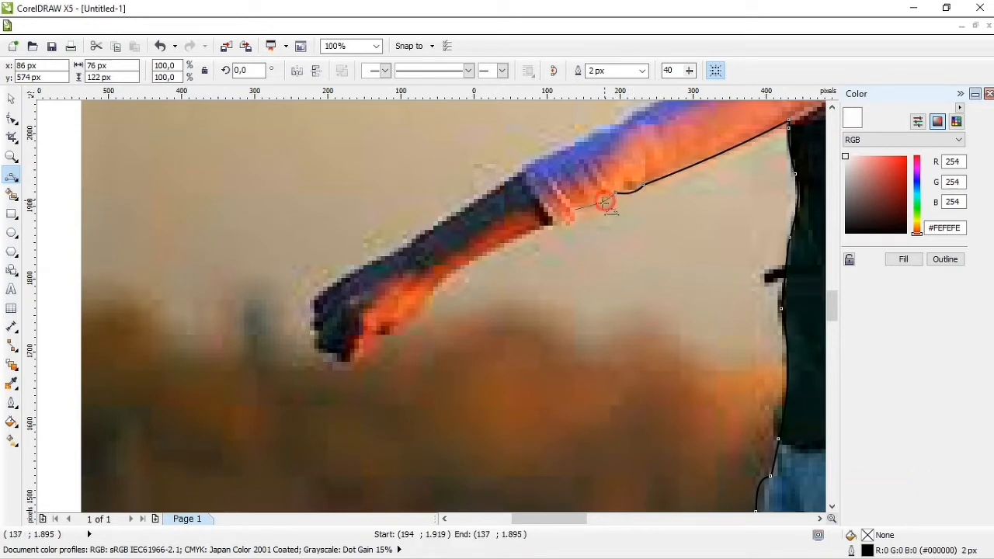
pyautogui.click(573, 210)
pyautogui.click(575, 224)
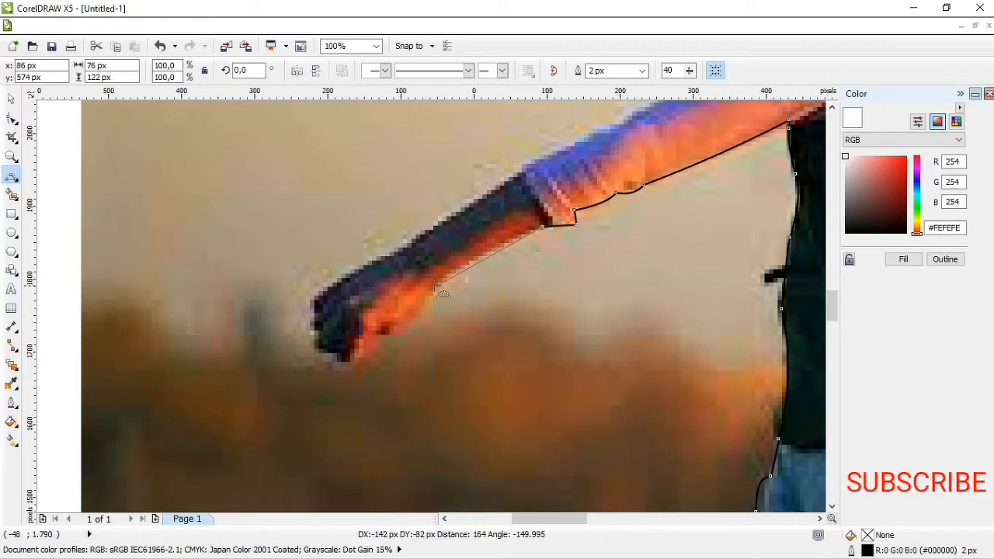
pyautogui.click(460, 272)
pyautogui.click(433, 285)
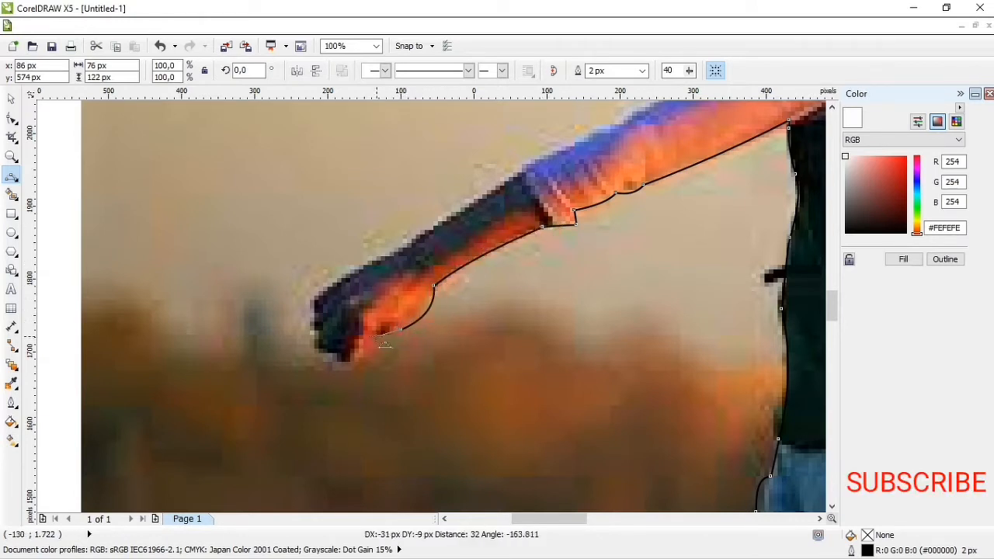
# Undo the last segment at the rear fist and retrace the outline around the fingers.
pyautogui.scroll(-1, 388, 339)
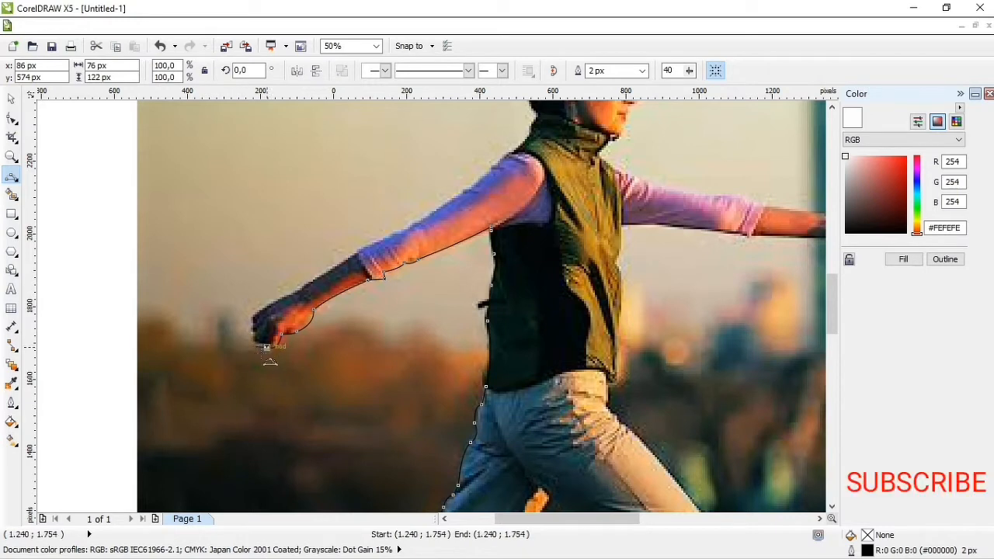
pyautogui.hotkey('ctrl', 'z')
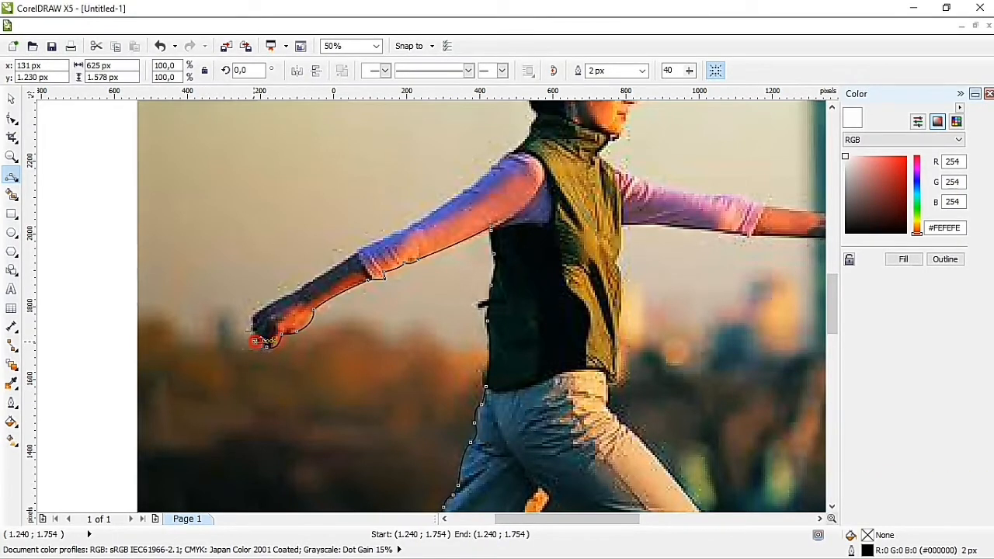
pyautogui.click(256, 314)
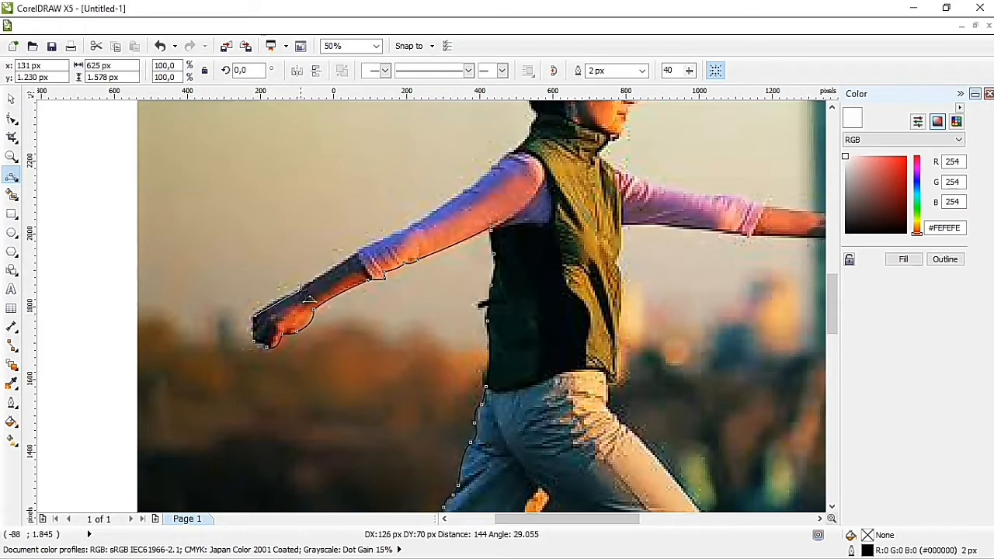
# Trace the upper edge of the rear arm from the hand over the sleeve and shoulder to the collar.
pyautogui.moveTo(301, 292)
pyautogui.mouseDown()
pyautogui.moveTo(476, 187)
pyautogui.moveTo(534, 132)
pyautogui.moveTo(536, 110)
pyautogui.mouseUp()
pyautogui.click(330, 269)
pyautogui.click(368, 247)
pyautogui.click(434, 212)
pyautogui.click(506, 153)
pyautogui.click(514, 146)
pyautogui.click(523, 124)
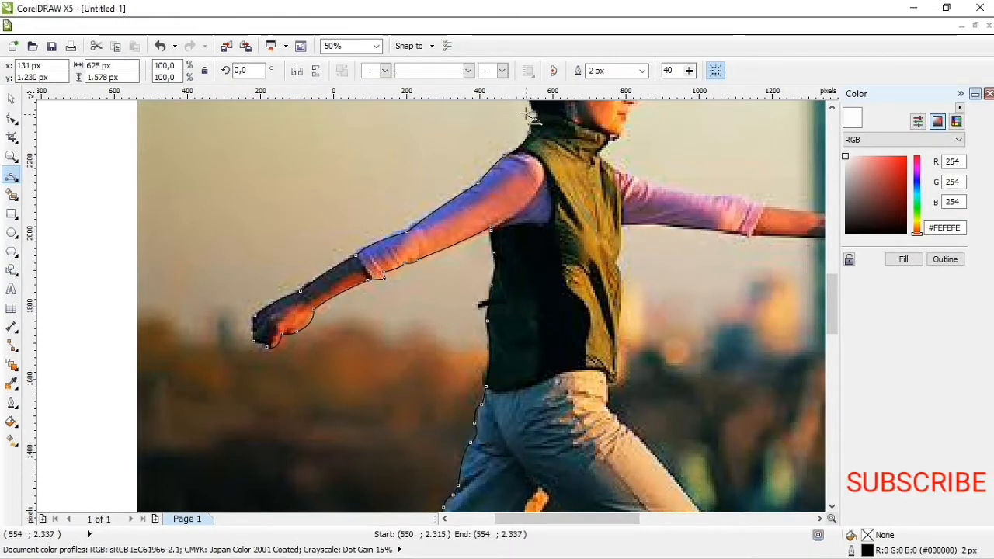
# Continue the outline from the back of the collar up the nape to the lower back of the hair.
pyautogui.scroll(1, 526, 115)
pyautogui.click(538, 154)
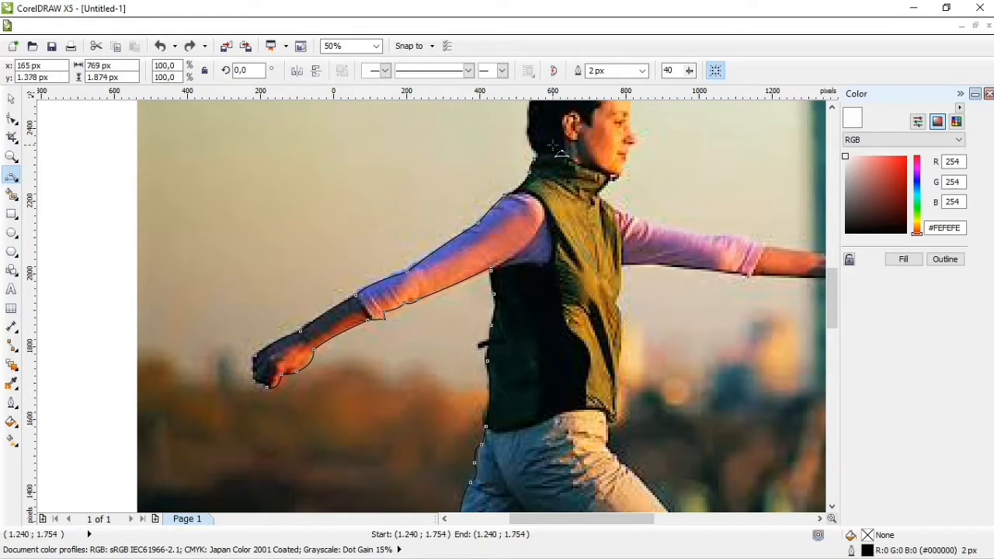
pyautogui.scroll(2, 553, 146)
pyautogui.moveTo(326, 200)
pyautogui.mouseDown()
pyautogui.moveTo(332, 166)
pyautogui.moveTo(318, 88)
pyautogui.moveTo(328, 220)
pyautogui.mouseUp()
pyautogui.click(339, 184)
pyautogui.scroll(2, 332, 169)
pyautogui.scroll(-2, 363, 174)
pyautogui.scroll(-1, 339, 291)
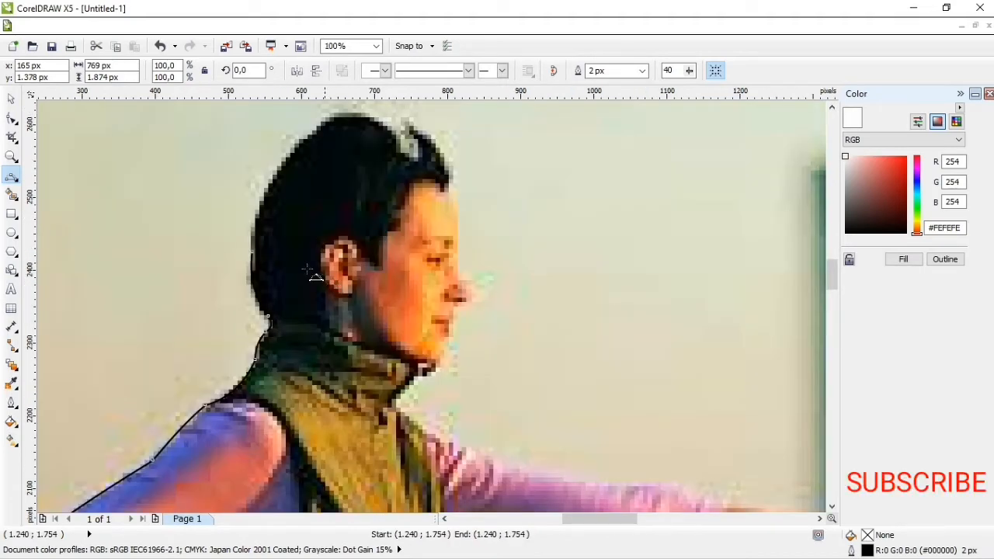
# Trace the back and top of the hair, continuing around the front of the head to the forehead.
pyautogui.moveTo(254, 251)
pyautogui.mouseDown()
pyautogui.moveTo(278, 168)
pyautogui.moveTo(344, 112)
pyautogui.moveTo(398, 151)
pyautogui.moveTo(398, 126)
pyautogui.moveTo(387, 130)
pyautogui.moveTo(441, 145)
pyautogui.moveTo(458, 228)
pyautogui.mouseUp()
pyautogui.click(257, 203)
pyautogui.click(309, 129)
pyautogui.click(371, 117)
pyautogui.moveTo(451, 163); pyautogui.dragTo(446, 155)
# Trace the face profile along the nose, lips and chin, and down to the front of the collar.
pyautogui.moveTo(459, 229); pyautogui.dragTo(404, 389)
pyautogui.click(458, 273)
pyautogui.click(476, 290)
pyautogui.click(453, 325)
pyautogui.click(423, 377)
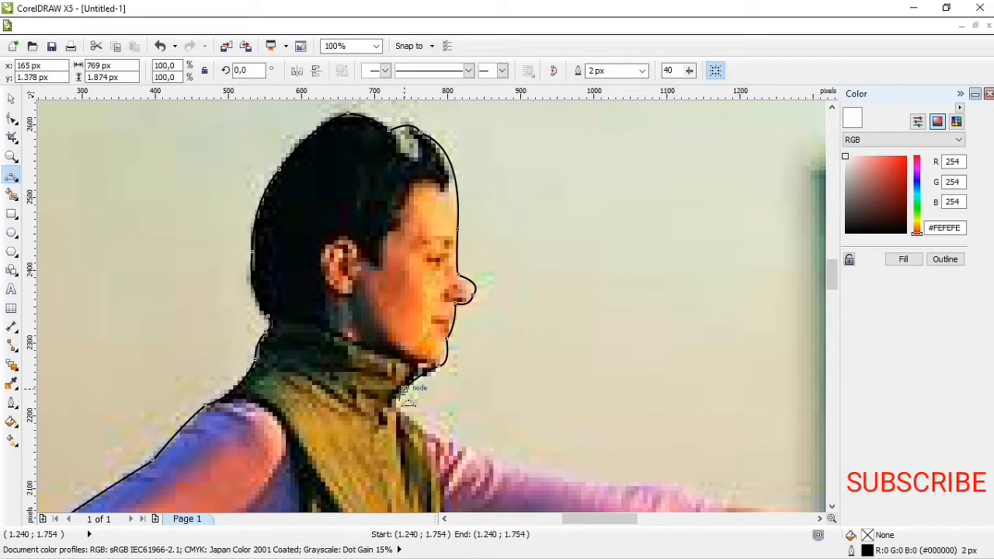
pyautogui.click(398, 399)
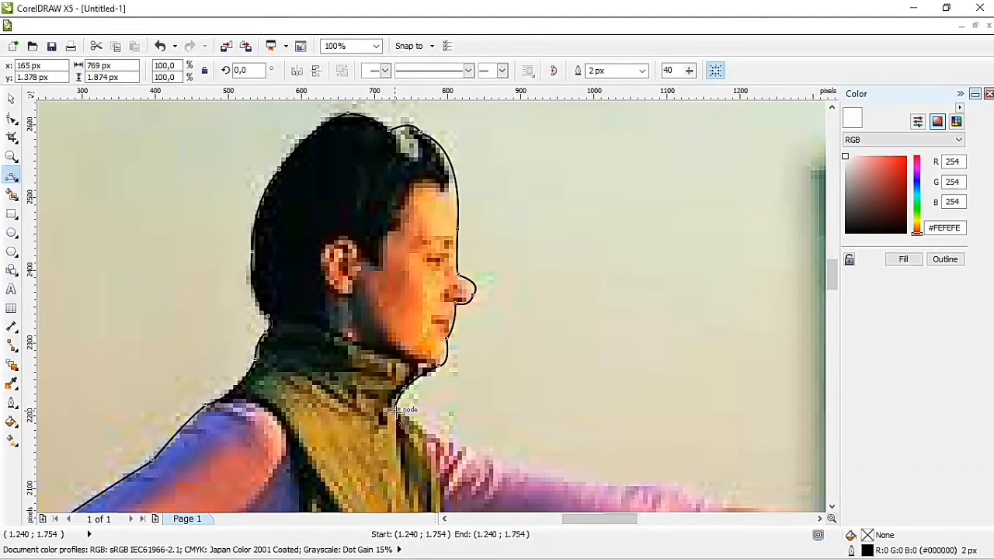
# Trace the upper edge of the front arm from the collar along the sleeve, past the cuff onto the forearm.
pyautogui.moveTo(394, 410); pyautogui.dragTo(473, 393)
pyautogui.click(470, 453)
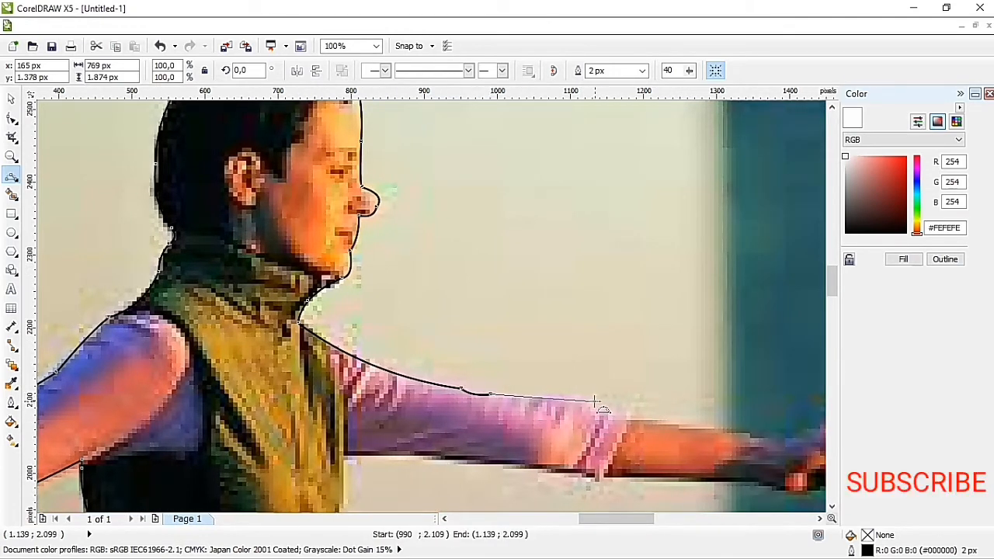
pyautogui.moveTo(598, 402); pyautogui.dragTo(610, 423)
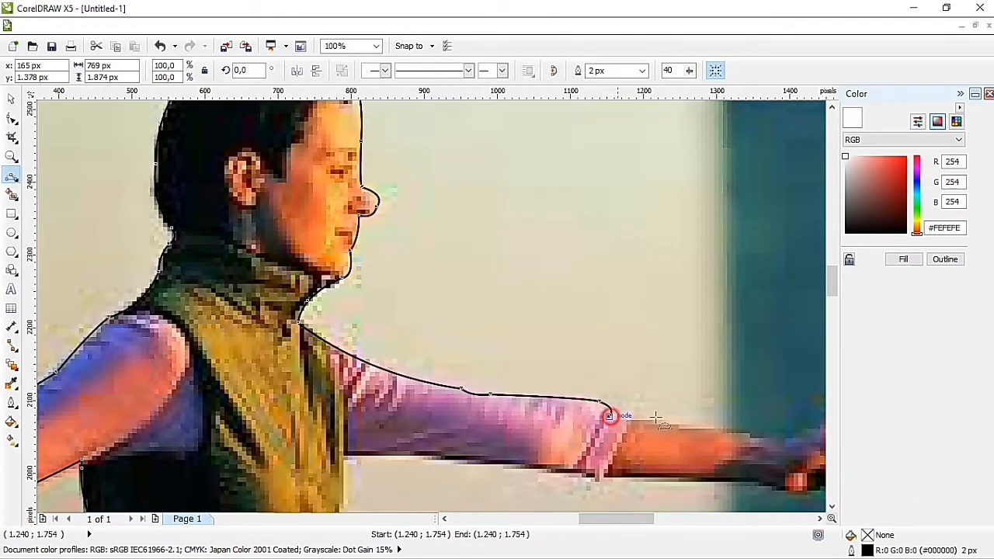
pyautogui.click(704, 426)
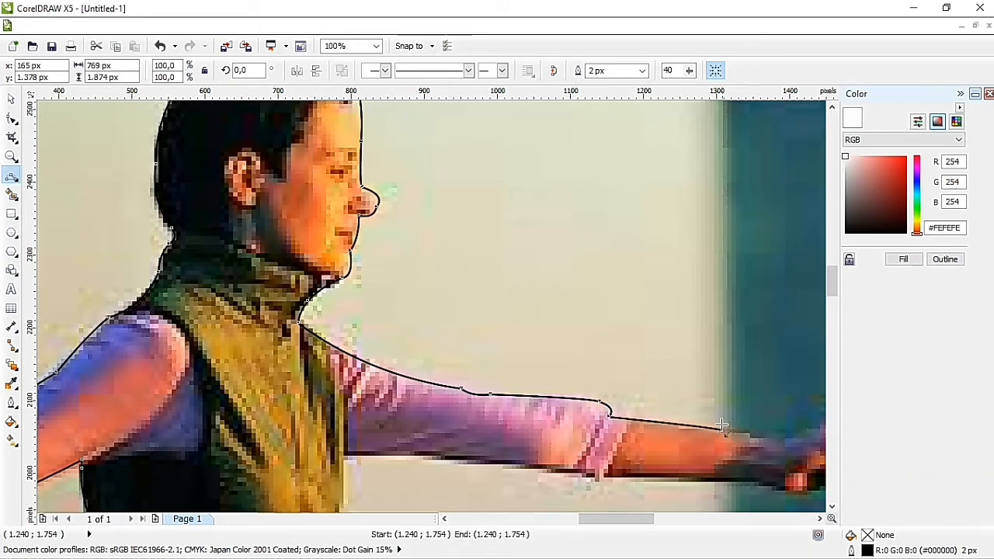
# Undo the last forearm segment and retrace the forearm's upper edge from the sleeve cuff towards the wrist.
pyautogui.hotkey('ctrl', 'z')
pyautogui.moveTo(609, 416); pyautogui.dragTo(705, 446)
pyautogui.click(669, 420)
pyautogui.click(690, 429)
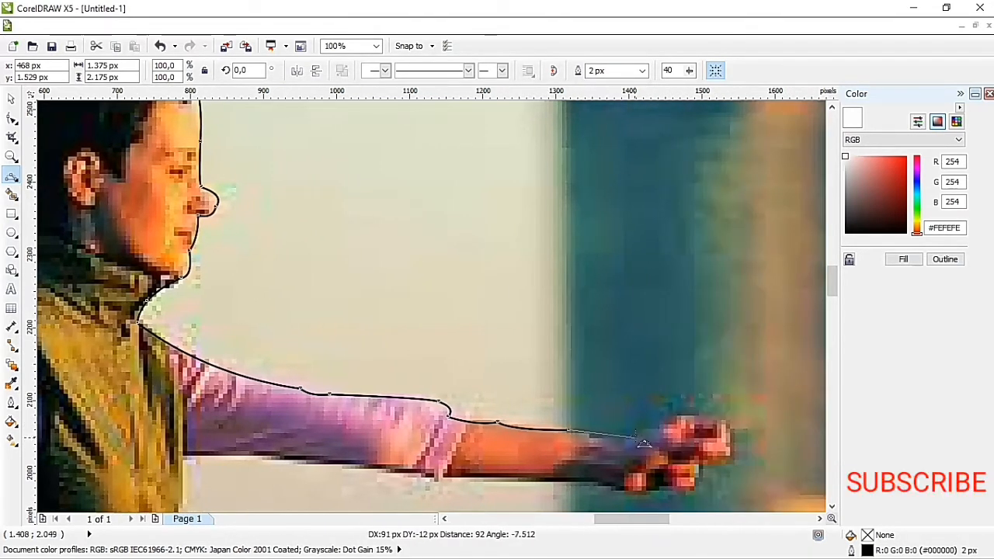
# Trace around the front hand from the wrist over the knuckles and fingers to its underside.
pyautogui.moveTo(636, 437); pyautogui.dragTo(614, 483)
pyautogui.click(603, 434)
pyautogui.hotkey('ctrl', 'z')
pyautogui.click(729, 427)
pyautogui.click(712, 460)
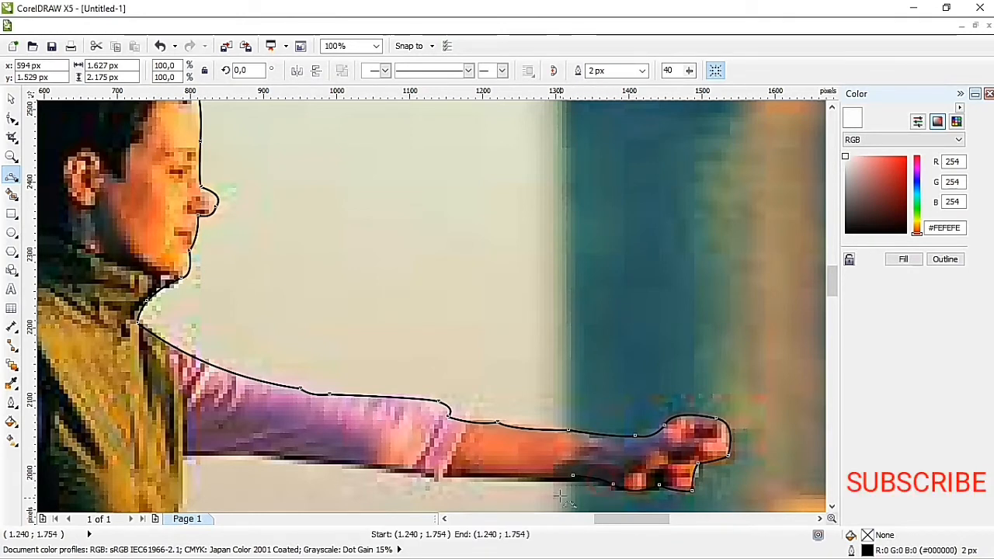
# Trace the lower edge of the front arm from the hand back along the forearm and sleeve to the vest.
pyautogui.moveTo(572, 475); pyautogui.dragTo(182, 355)
pyautogui.click(437, 482)
pyautogui.click(244, 483)
pyautogui.click(182, 355)
# Continue the outline down the front edge of the vest from beneath the front arm.
pyautogui.moveTo(182, 355); pyautogui.dragTo(176, 465)
pyautogui.click(178, 381)
pyautogui.click(182, 414)
pyautogui.click(177, 425)
# Trace the vest's lower front corner, the waist and the front of the leading thigh down to the knee.
pyautogui.moveTo(632, 519); pyautogui.dragTo(618, 521)
pyautogui.moveTo(831, 301); pyautogui.dragTo(831, 320)
pyautogui.moveTo(327, 206); pyautogui.dragTo(464, 468)
pyautogui.click(323, 230)
pyautogui.click(309, 246)
pyautogui.click(303, 288)
pyautogui.scroll(-5, 466, 471)
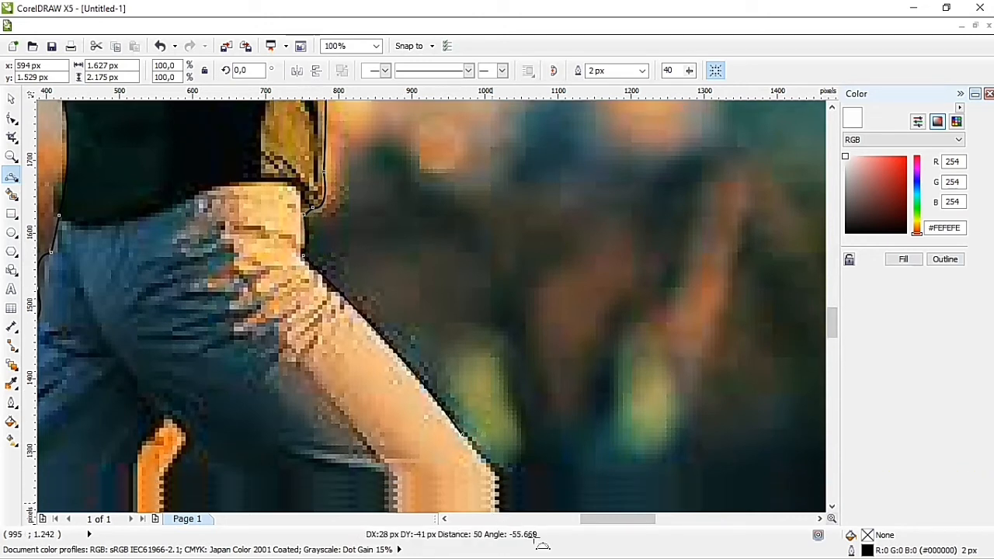
pyautogui.click(523, 392)
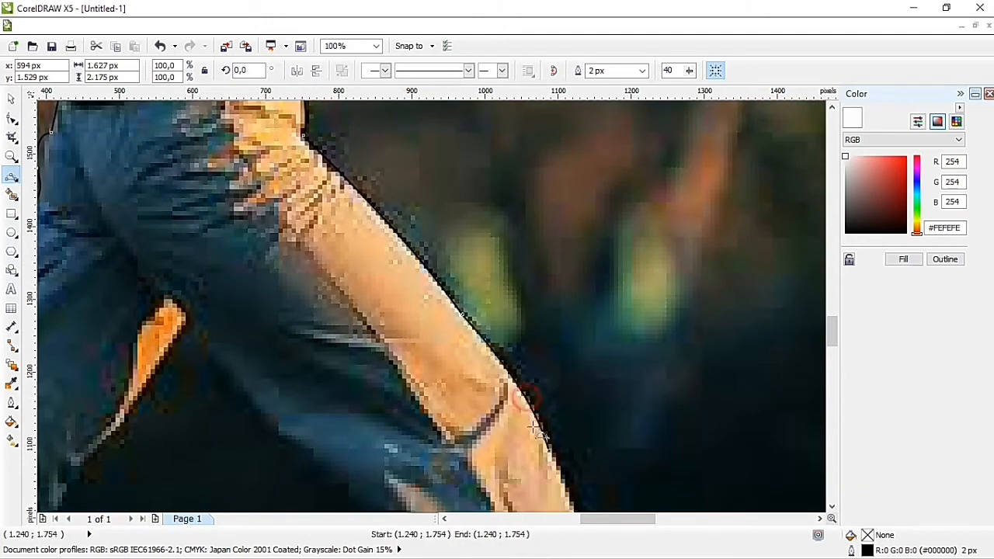
# Trace the front of the leading trouser leg from the knee down the shin towards the ankle.
pyautogui.moveTo(548, 451); pyautogui.dragTo(622, 503)
pyautogui.scroll(-3, 629, 481)
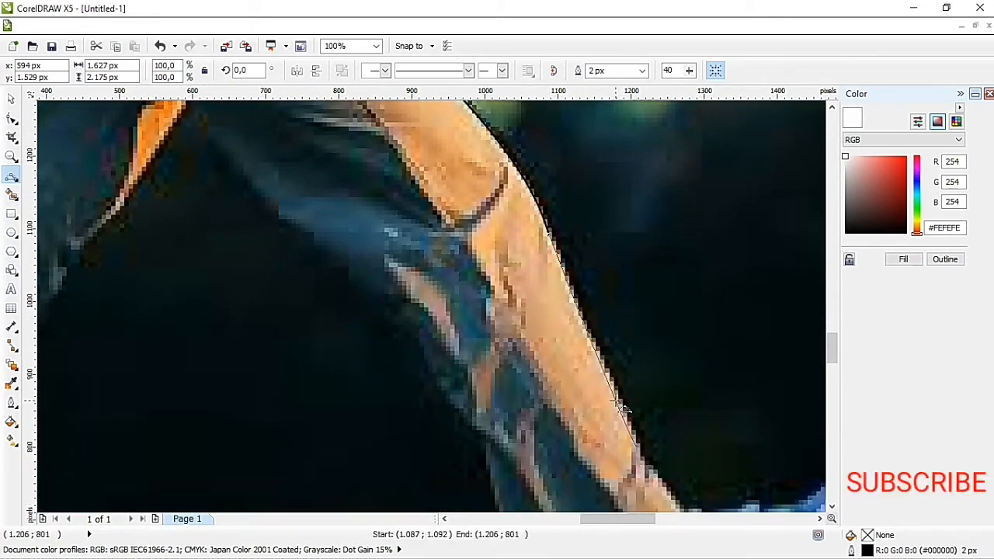
pyautogui.click(638, 448)
pyautogui.scroll(-2, 696, 464)
# Trace the top edge of the front shoe from the ankle to the tip of the toe.
pyautogui.moveTo(692, 460); pyautogui.dragTo(795, 447)
pyautogui.click(663, 436)
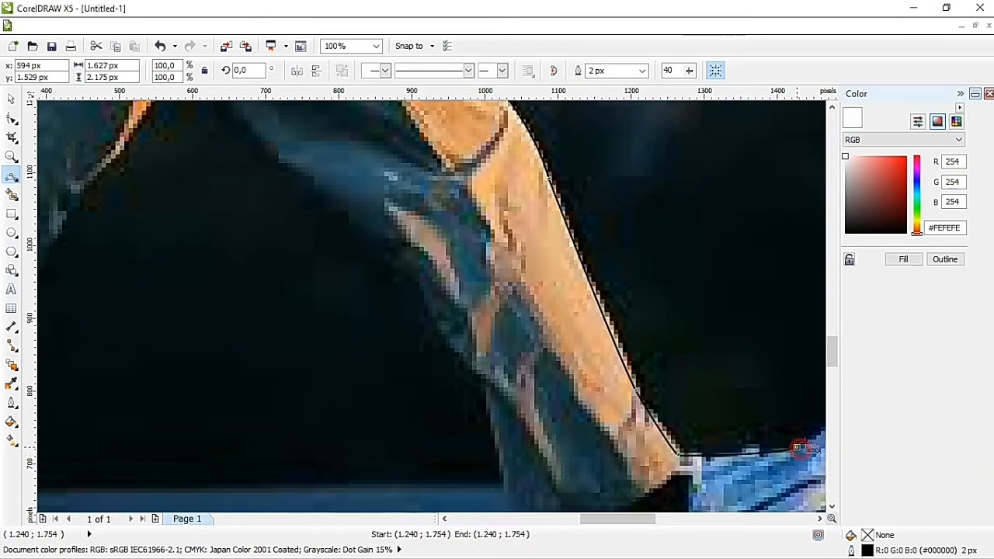
pyautogui.hscroll(2, 699, 449)
pyautogui.click(691, 423)
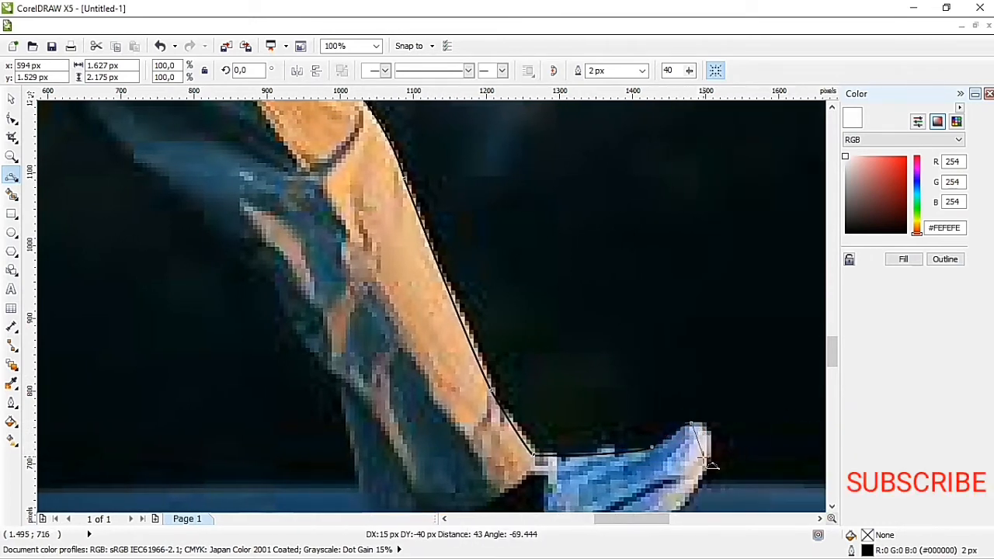
pyautogui.click(708, 429)
# Trace the front shoe's sole and heel, and continue up the ankle to the trouser hem.
pyautogui.moveTo(705, 468)
pyautogui.mouseDown()
pyautogui.moveTo(705, 477)
pyautogui.moveTo(638, 465)
pyautogui.mouseUp()
pyautogui.scroll(-2, 672, 473)
pyautogui.click(656, 460)
pyautogui.scroll(-2, 547, 462)
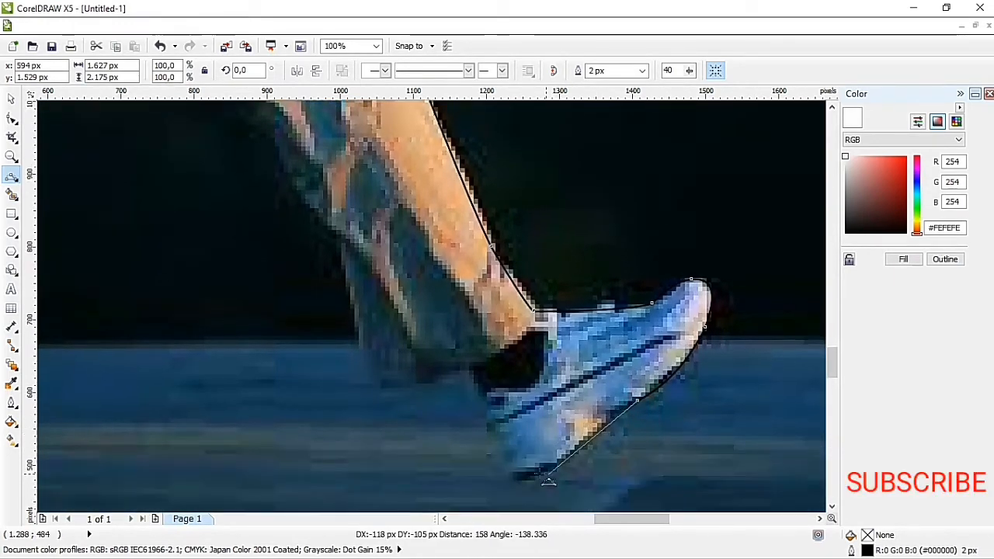
pyautogui.click(574, 469)
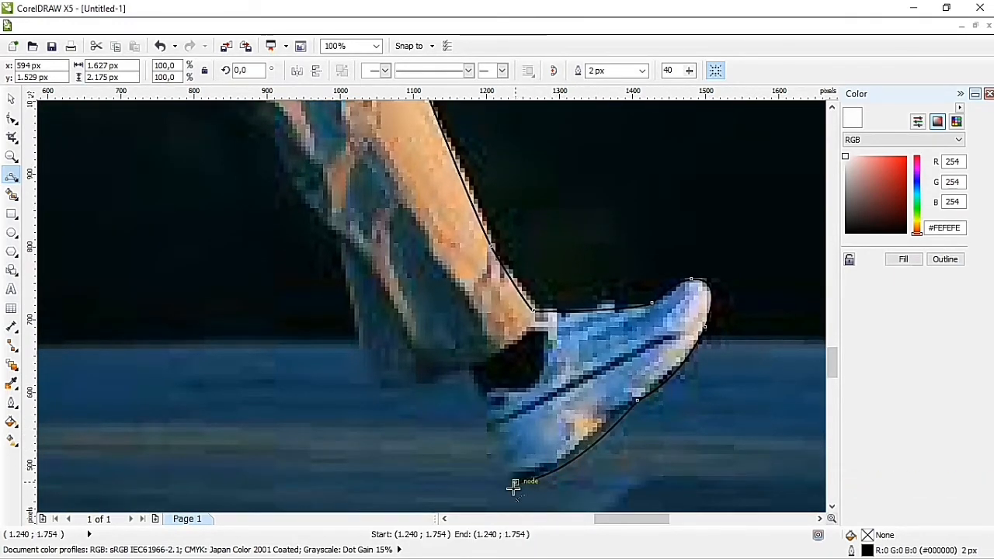
pyautogui.moveTo(515, 481); pyautogui.dragTo(488, 411)
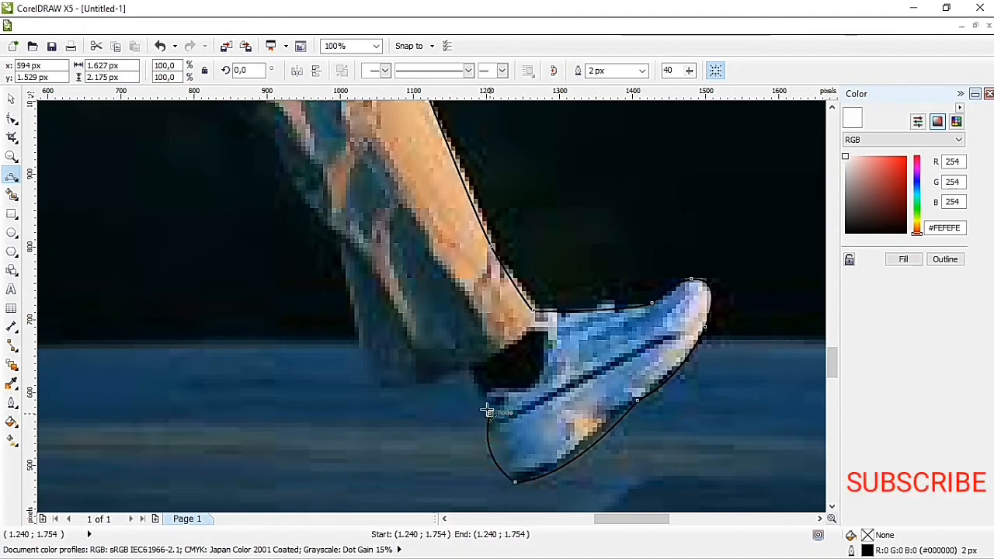
pyautogui.click(470, 373)
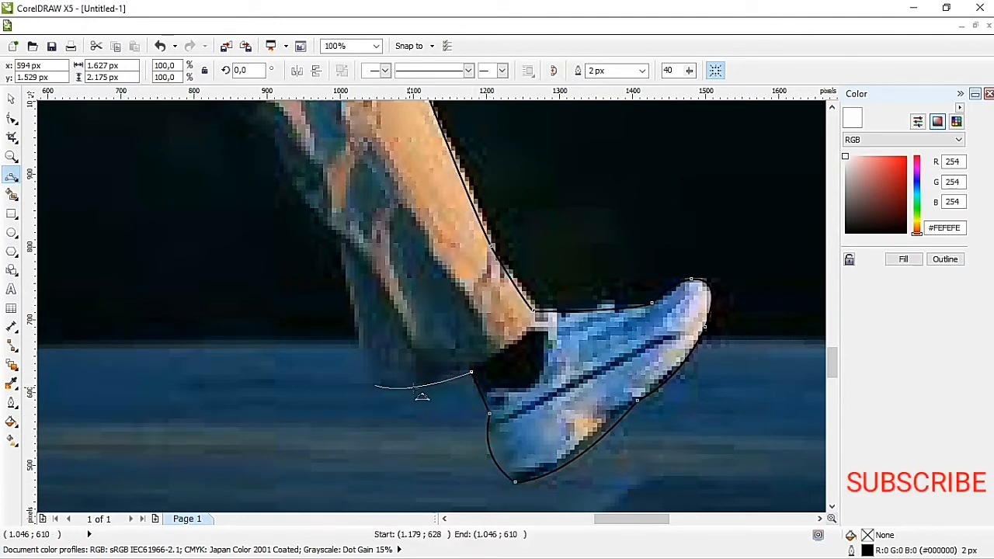
# Trace the hem of the leading trouser leg and its back edge up along the calf.
pyautogui.click(373, 384)
pyautogui.click(340, 238)
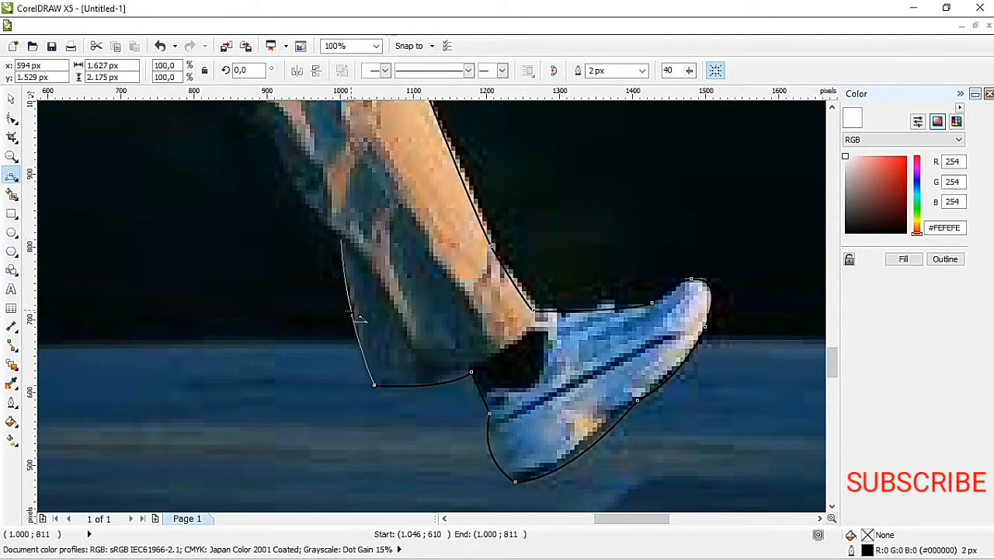
pyautogui.scroll(3, 310, 264)
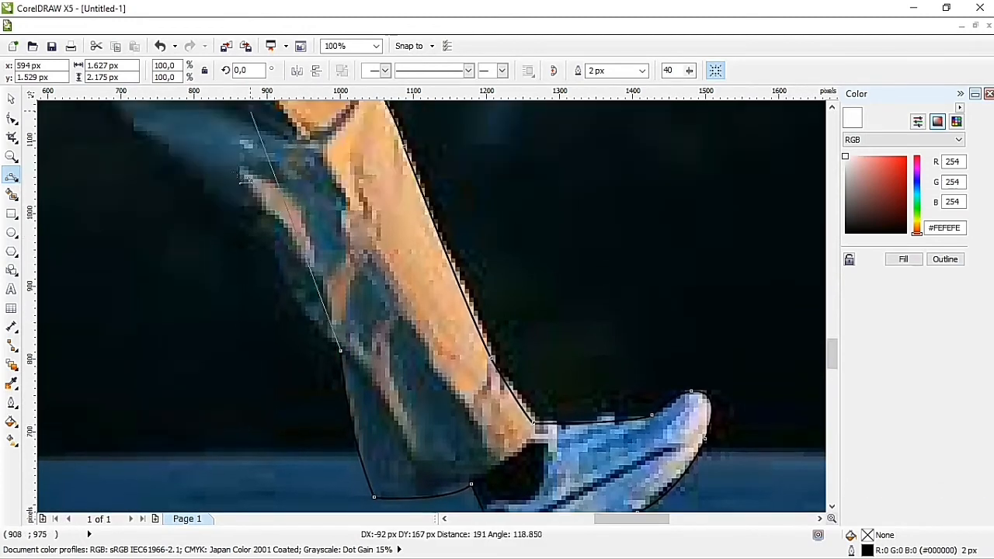
pyautogui.click(274, 289)
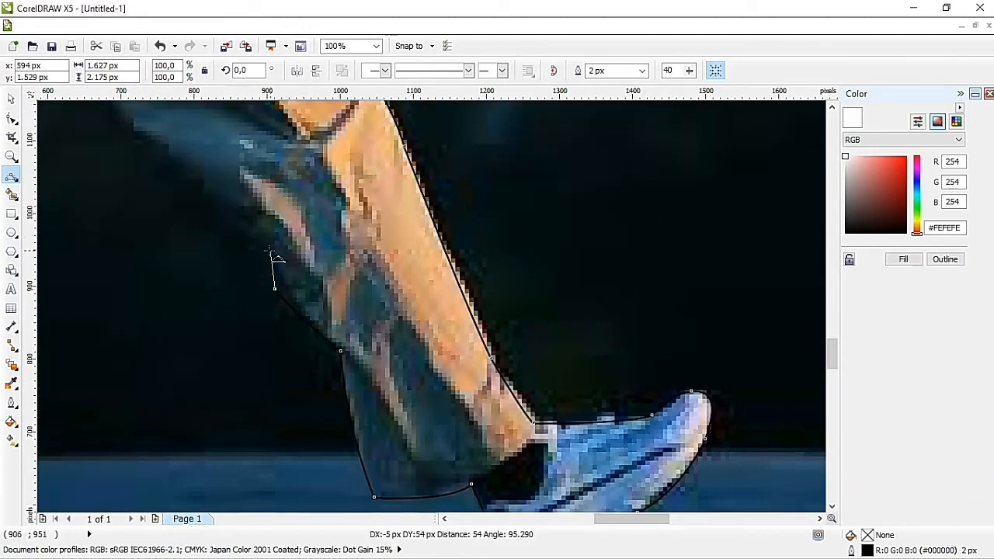
pyautogui.click(270, 253)
# Continue the outline up the back of the leading knee and thigh to the crotch.
pyautogui.scroll(3, 194, 194)
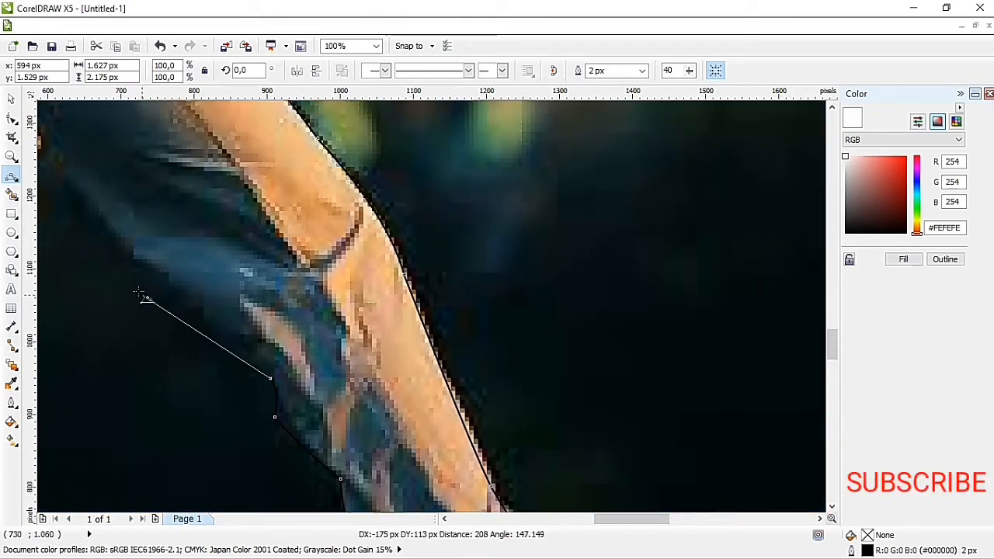
pyautogui.click(142, 281)
pyautogui.moveTo(615, 520); pyautogui.dragTo(583, 520)
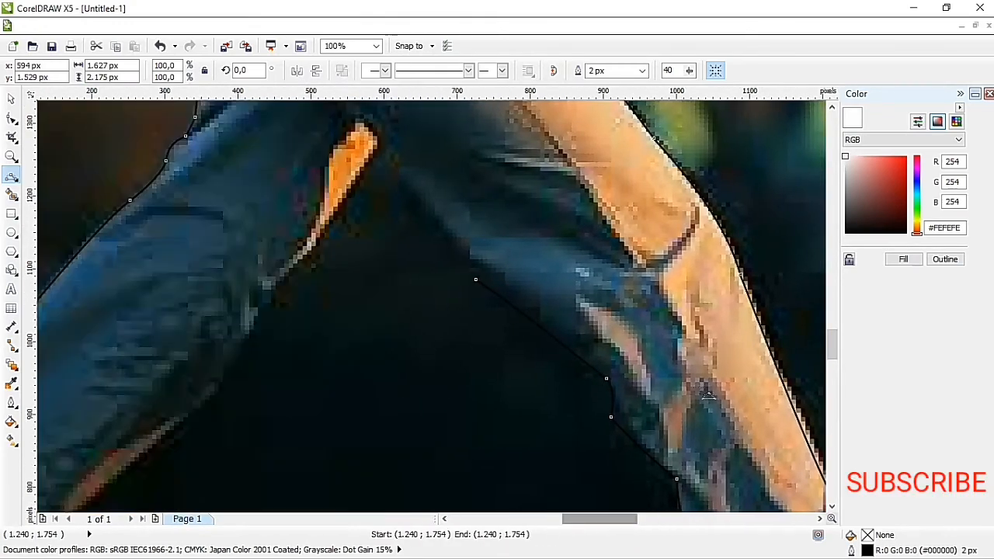
pyautogui.click(403, 191)
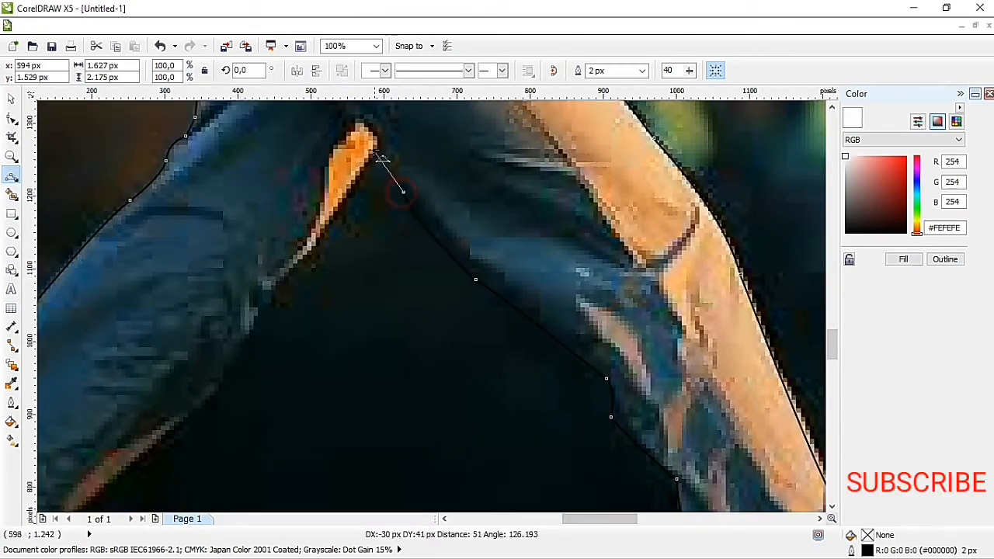
pyautogui.click(375, 156)
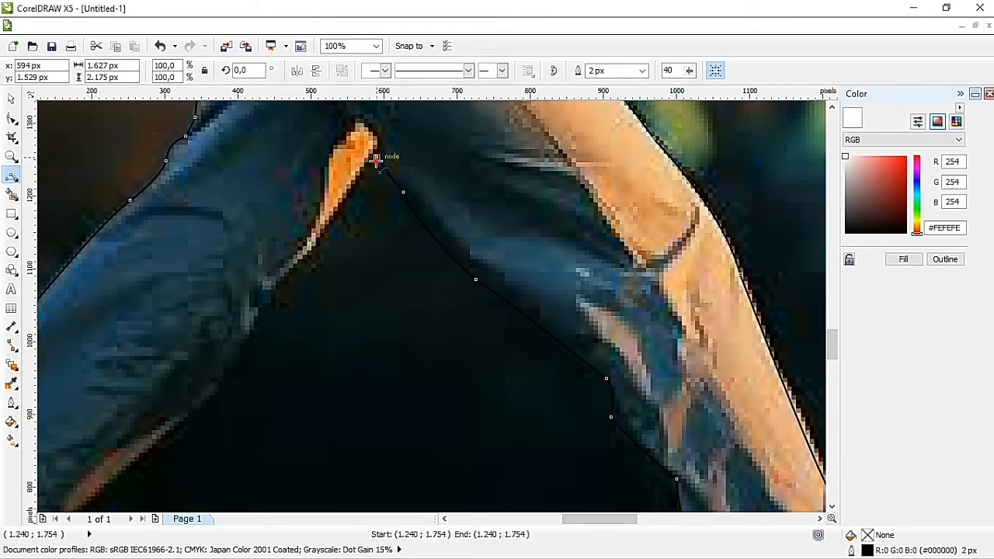
# Trace the inner edge of the rear trouser leg down to the shoe and close the outline at its start.
pyautogui.click(295, 265)
pyautogui.moveTo(198, 404); pyautogui.dragTo(248, 394)
pyautogui.click(220, 380)
pyautogui.click(223, 376)
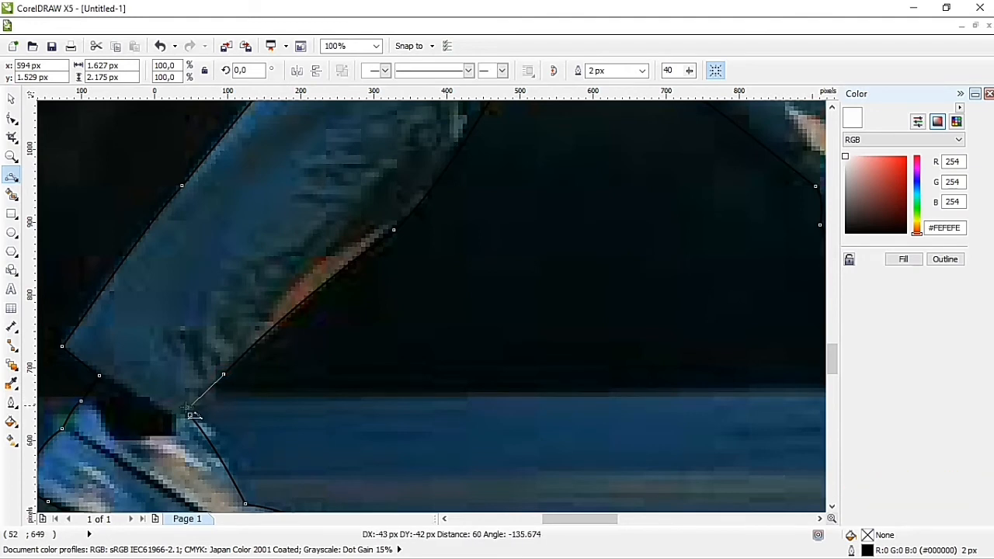
pyautogui.moveTo(190, 414); pyautogui.dragTo(283, 396)
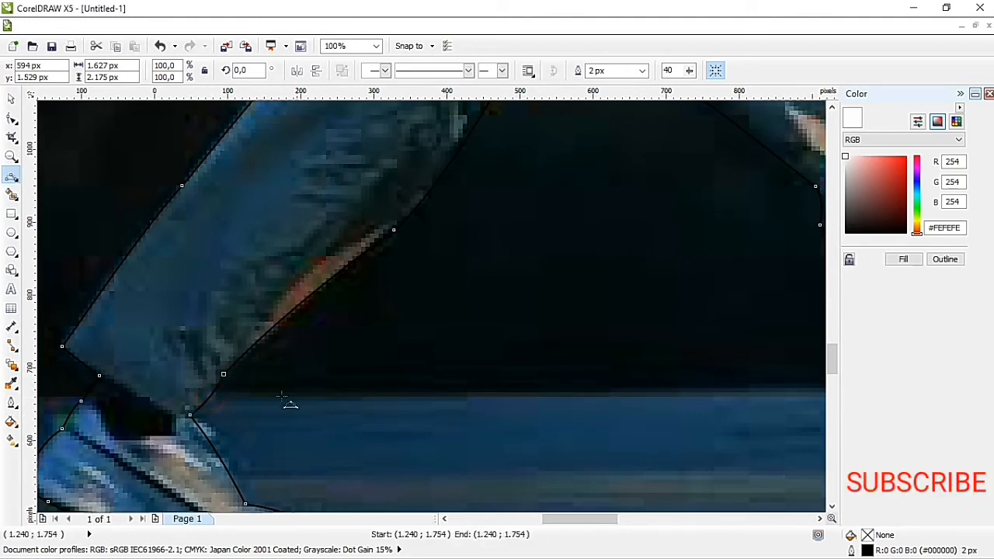
# Move the finished outline off the photo to check its shape, and undo the move.
pyautogui.click(12, 99)
pyautogui.click(377, 46)
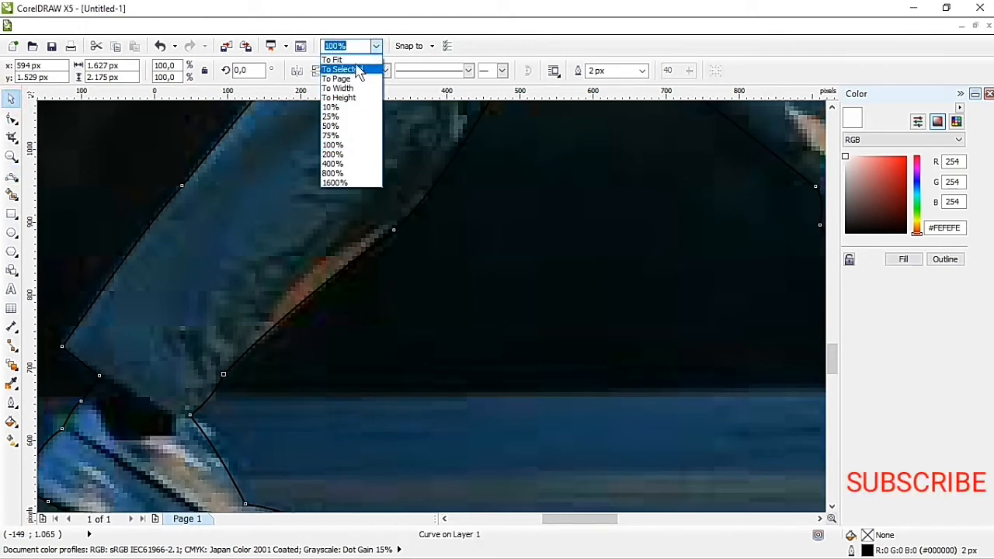
pyautogui.click(351, 70)
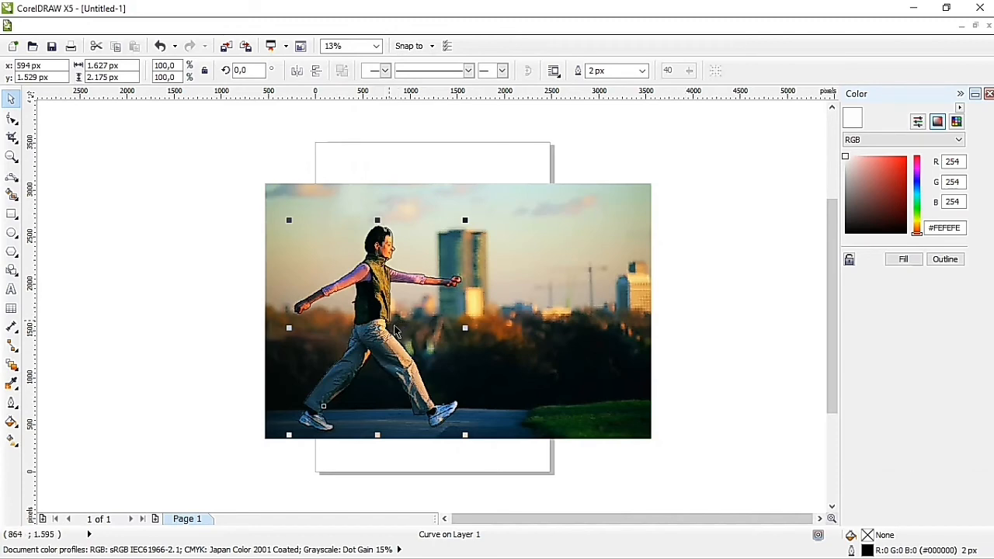
pyautogui.moveTo(396, 332); pyautogui.dragTo(200, 311)
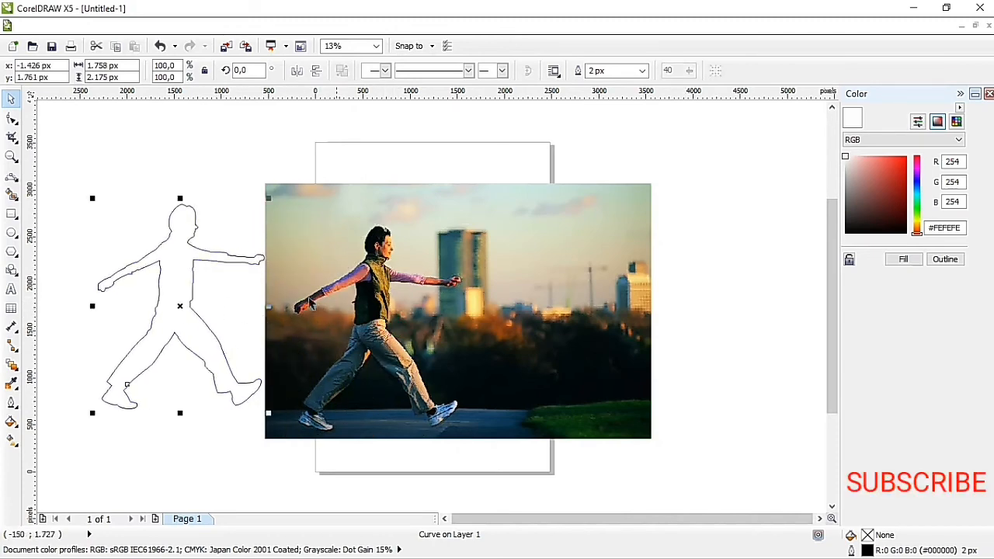
pyautogui.hotkey('ctrl', 'z')
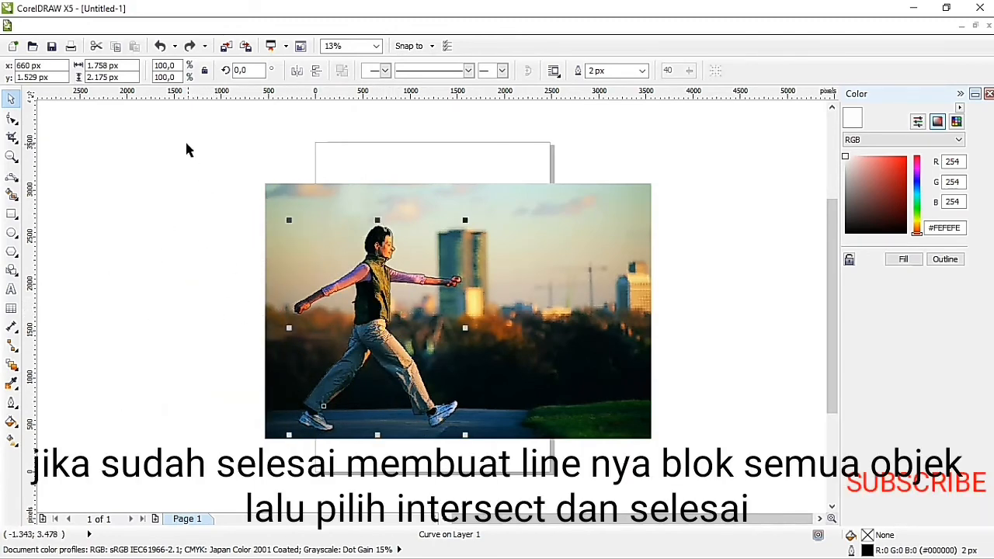
# Intersect the traced outline with the photo, and move the outline and the cut-out woman to opposite sides of the photo.
pyautogui.moveTo(187, 148); pyautogui.dragTo(718, 487)
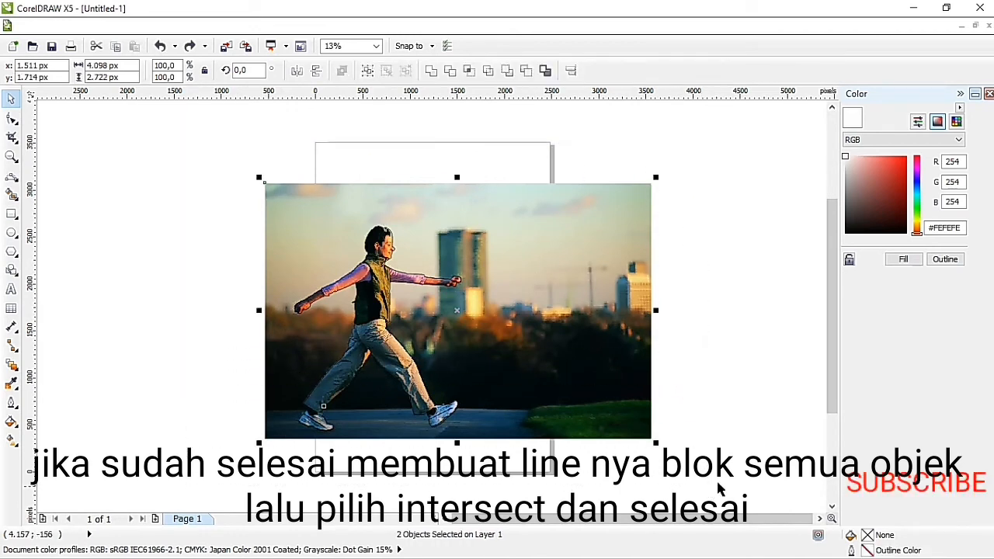
pyautogui.click(470, 73)
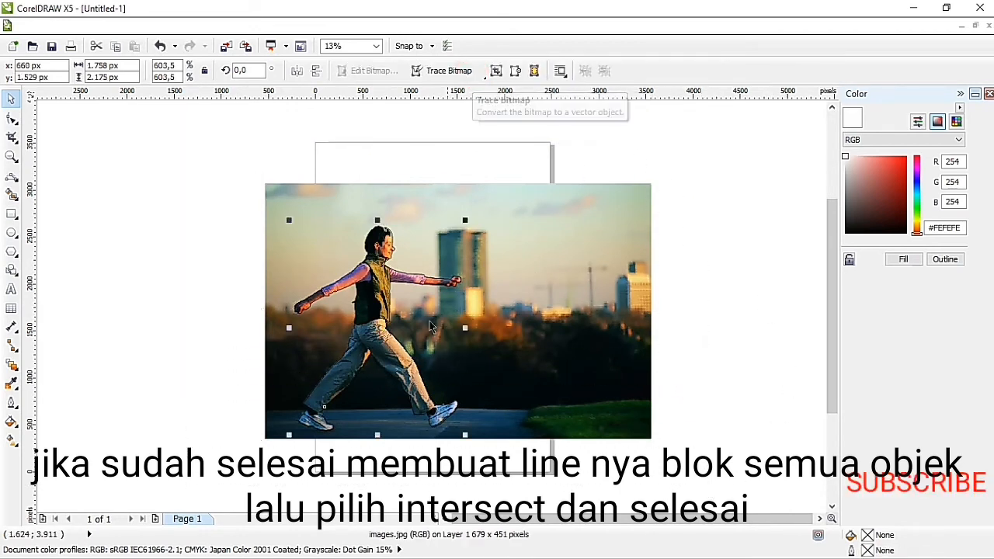
pyautogui.moveTo(373, 328); pyautogui.dragTo(155, 292)
pyautogui.click(352, 308)
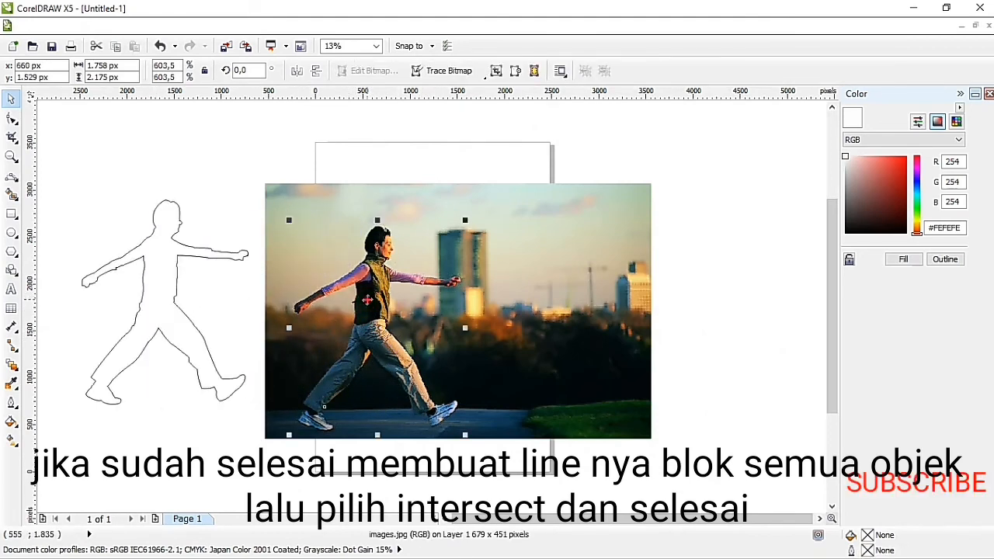
pyautogui.moveTo(367, 300); pyautogui.dragTo(727, 304)
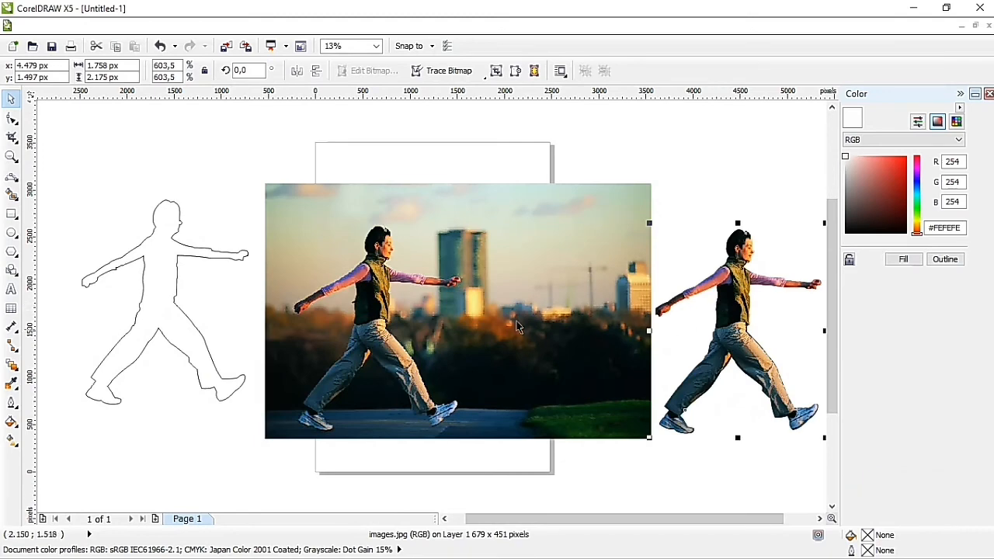
# Delete the leftover outline and place the original photo and the cut-out woman side by side.
pyautogui.moveTo(514, 315)
pyautogui.mouseDown()
pyautogui.moveTo(481, 287)
pyautogui.moveTo(516, 303)
pyautogui.mouseUp()
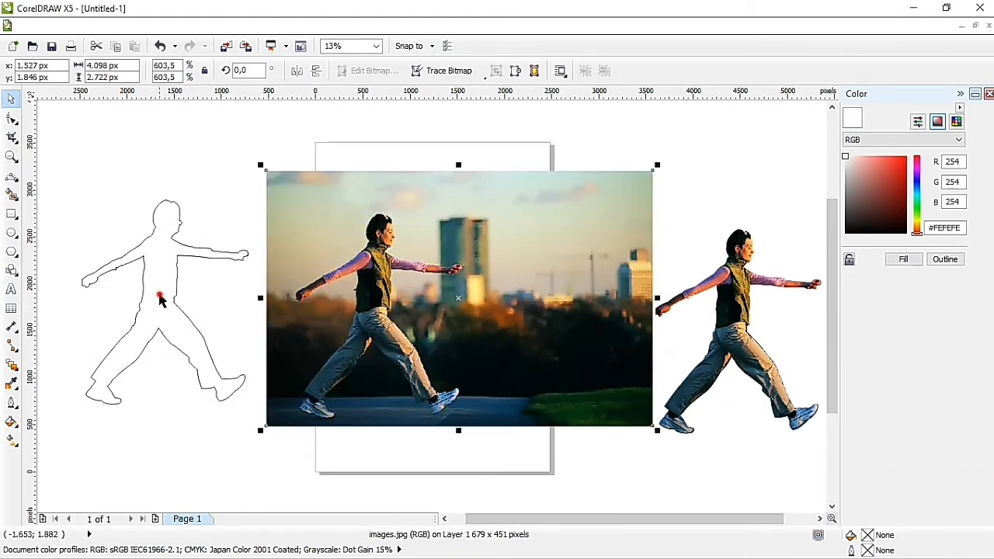
pyautogui.click(166, 277)
pyautogui.press('Delete')
pyautogui.moveTo(408, 296); pyautogui.dragTo(208, 297)
pyautogui.moveTo(783, 322); pyautogui.dragTo(644, 288)
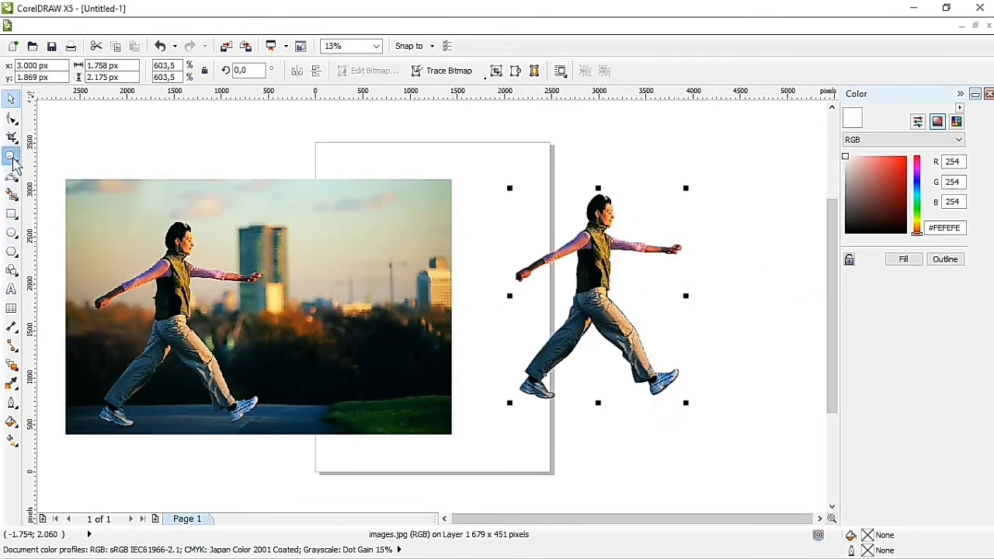